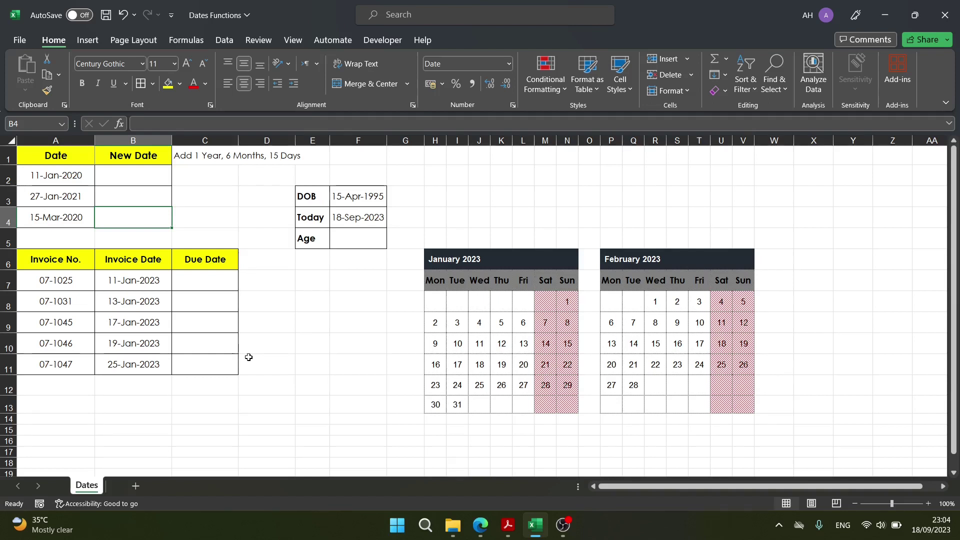
pyautogui.click(82, 178)
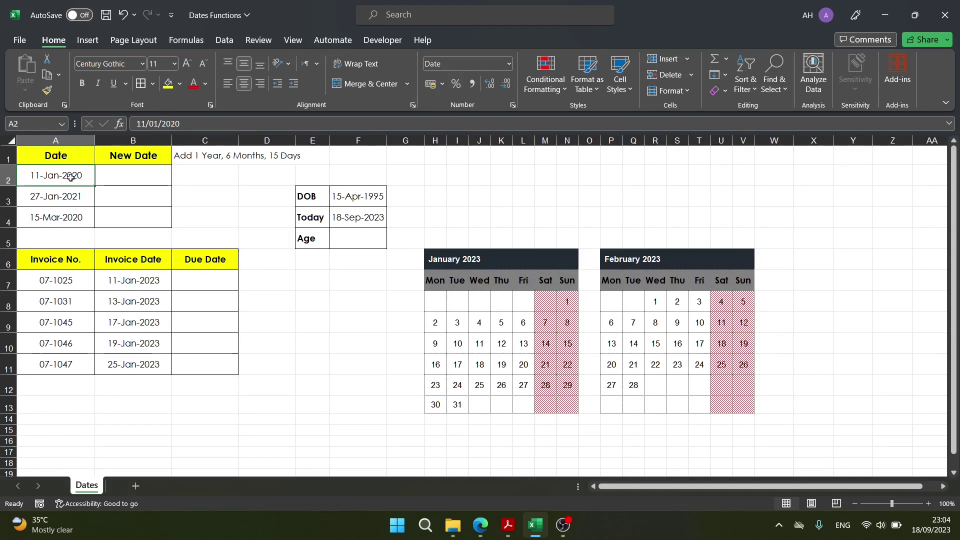
pyautogui.moveTo(70, 178); pyautogui.dragTo(68, 215)
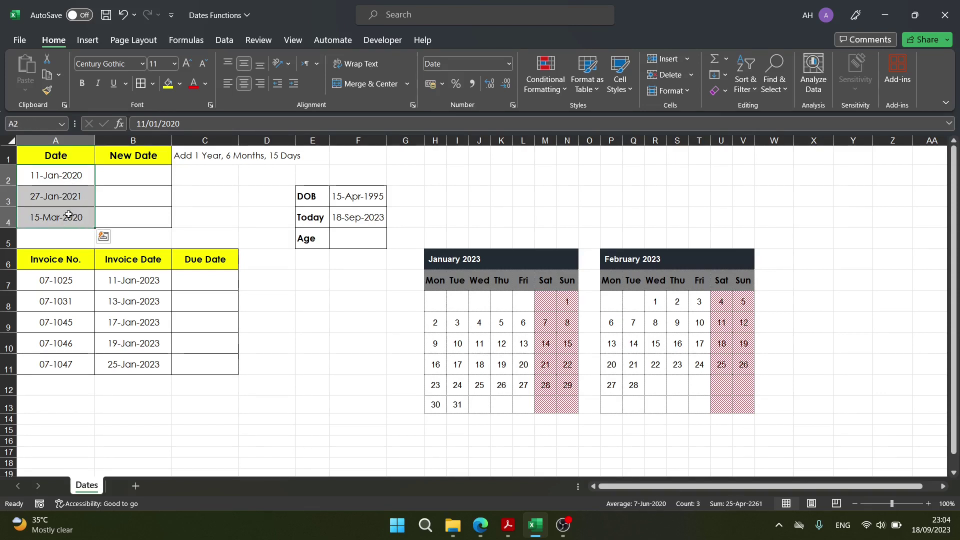
pyautogui.click(76, 182)
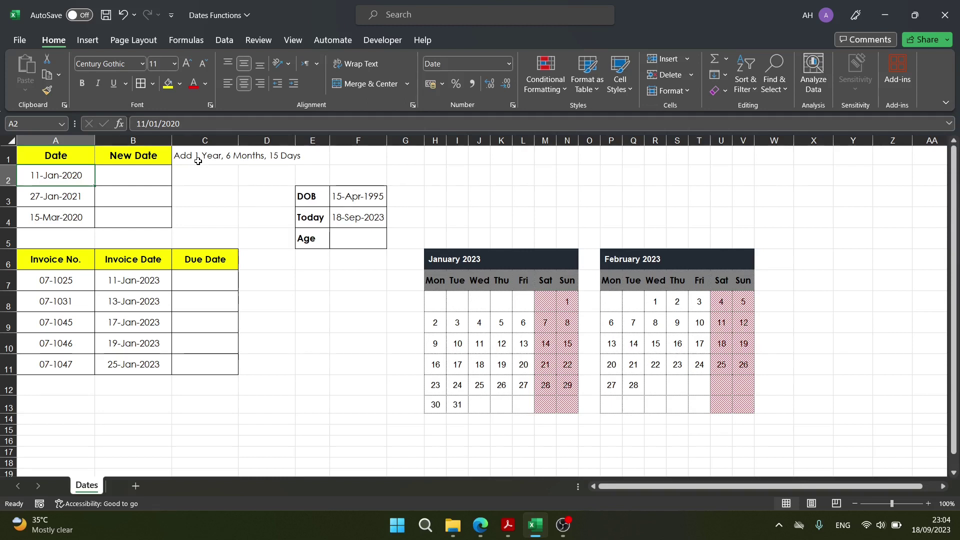
# Step: Begin a DATE formula in B2 with YEAR(A2)+1 as the year argument and the MONTH function as the month argument
pyautogui.click(156, 178)
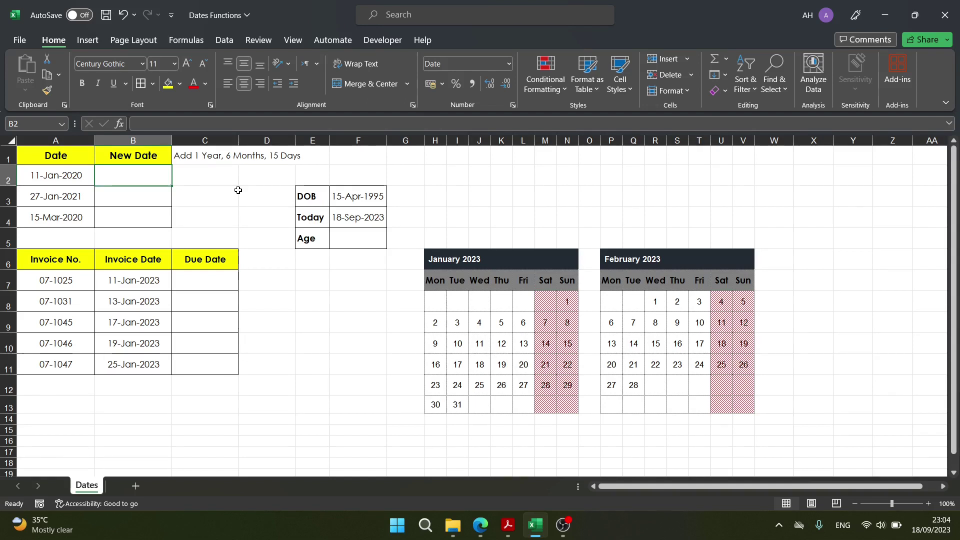
pyautogui.write('=')
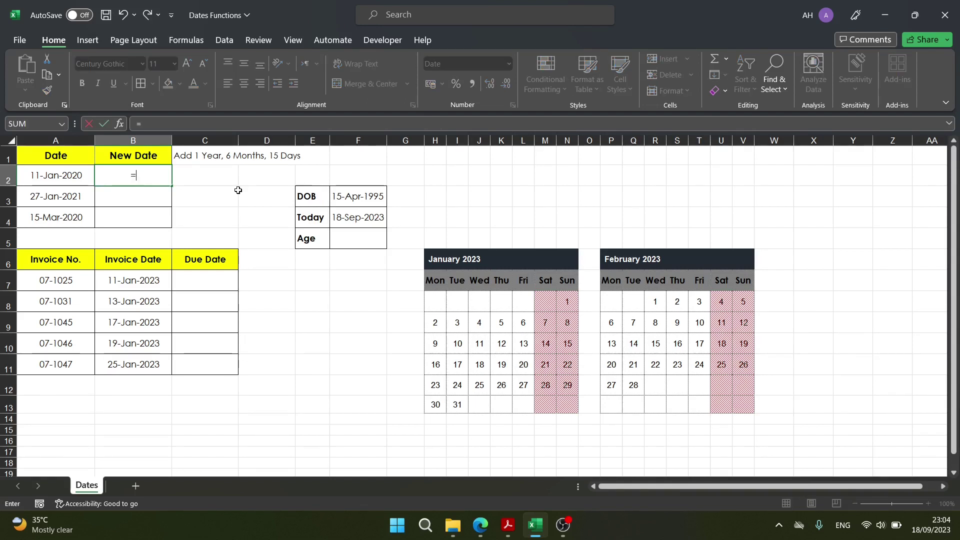
pyautogui.write('date')
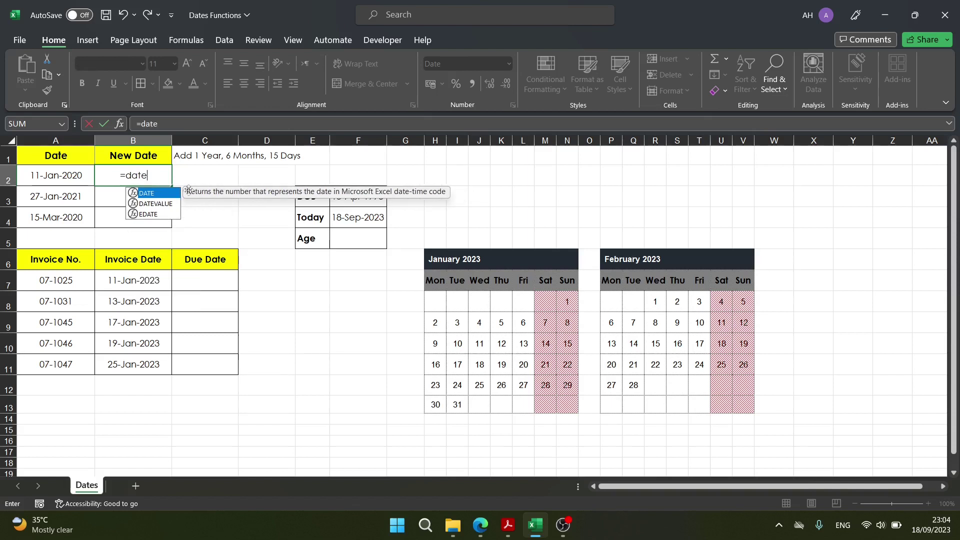
pyautogui.doubleClick(167, 193)
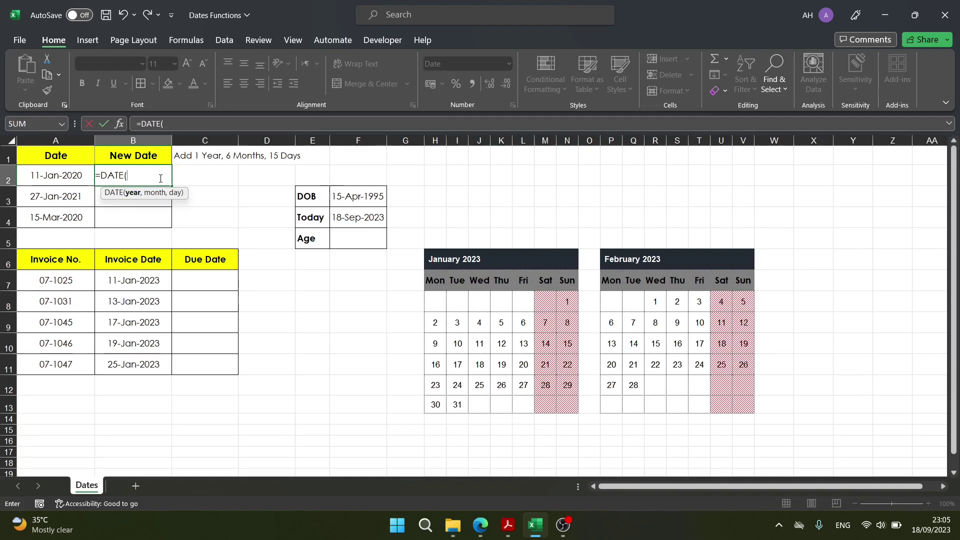
pyautogui.write('yea')
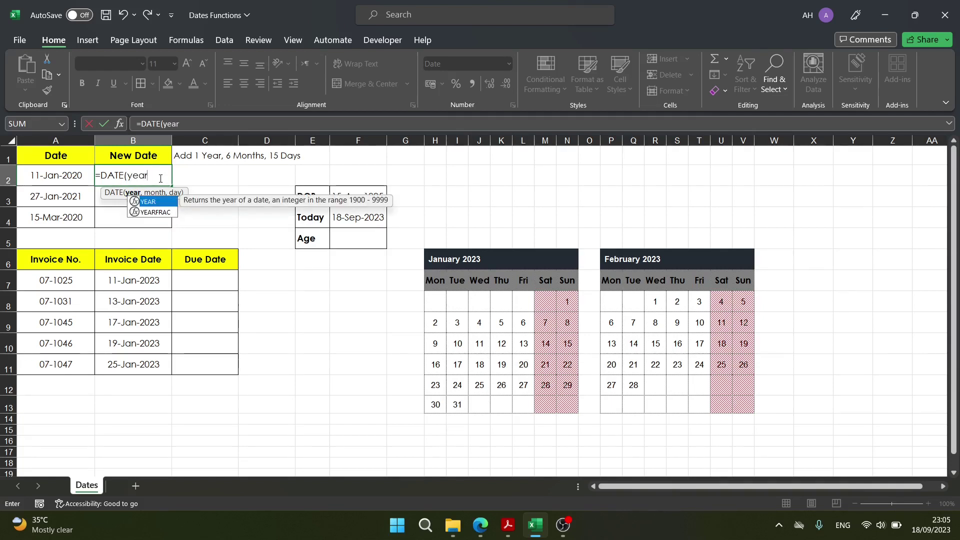
pyautogui.write('r')
pyautogui.press('Tab')
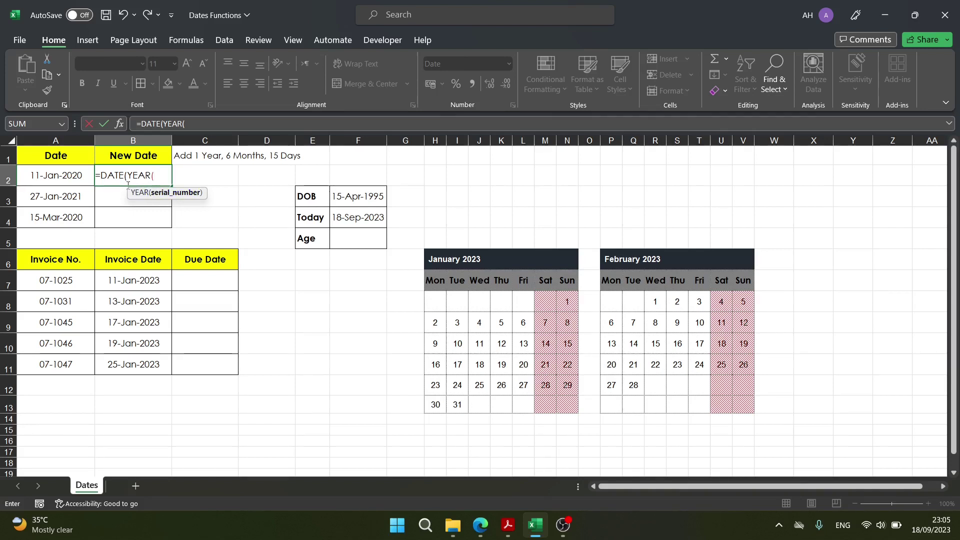
pyautogui.click(71, 176)
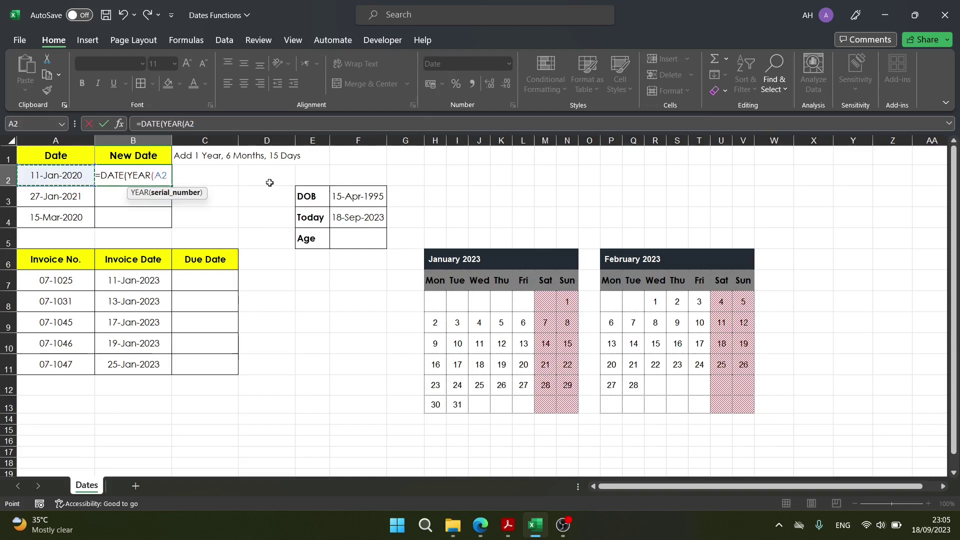
pyautogui.write(')')
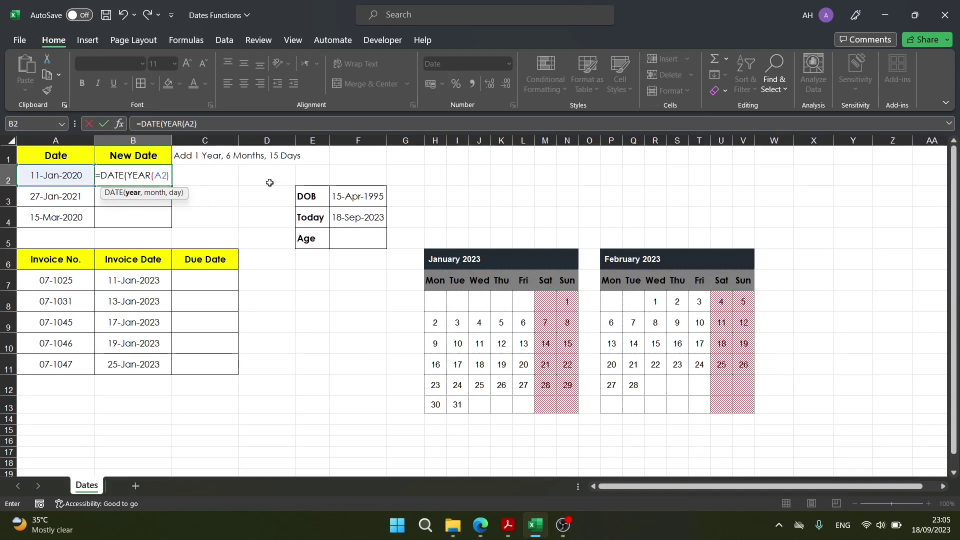
pyautogui.write('+')
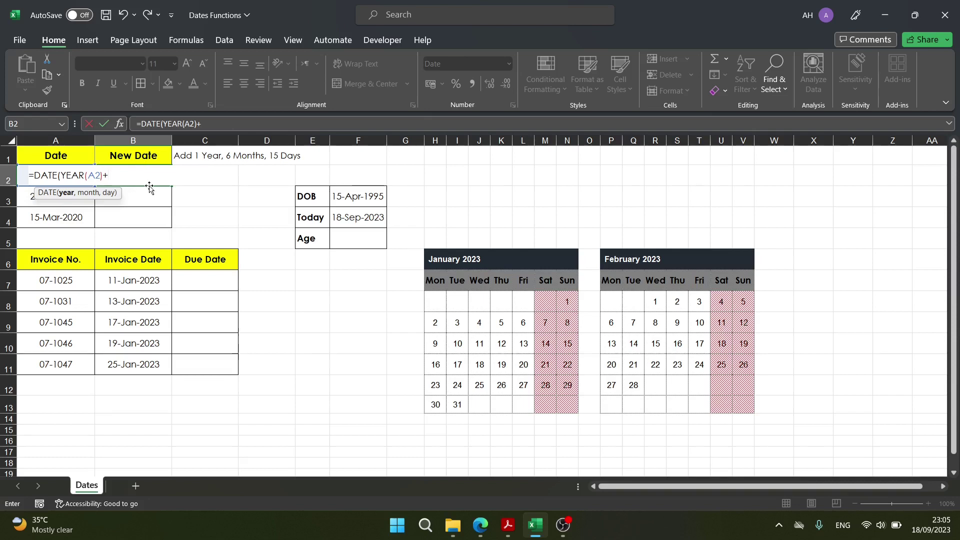
pyautogui.write('1,month')
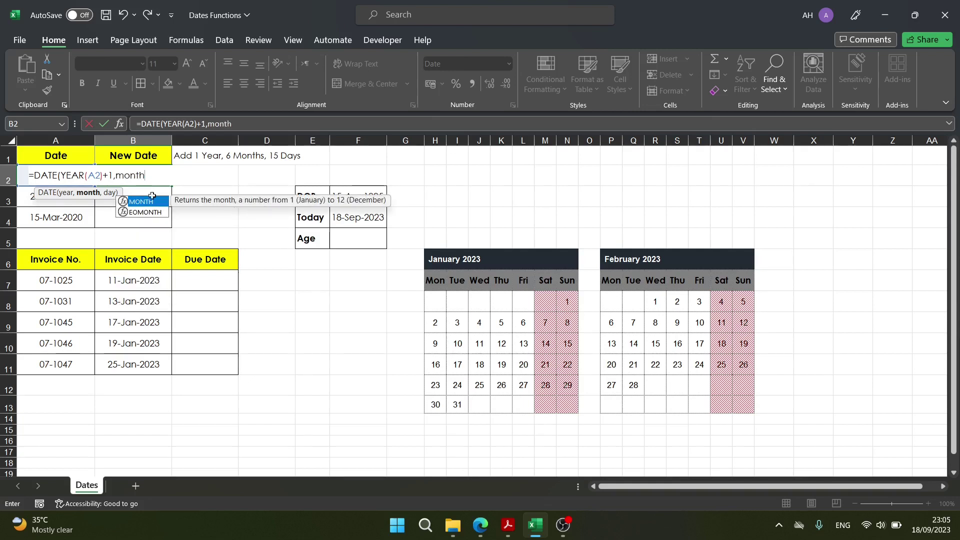
# Step: Complete the month argument of the B2 DATE formula as MONTH(A2)+6
pyautogui.doubleClick(149, 202)
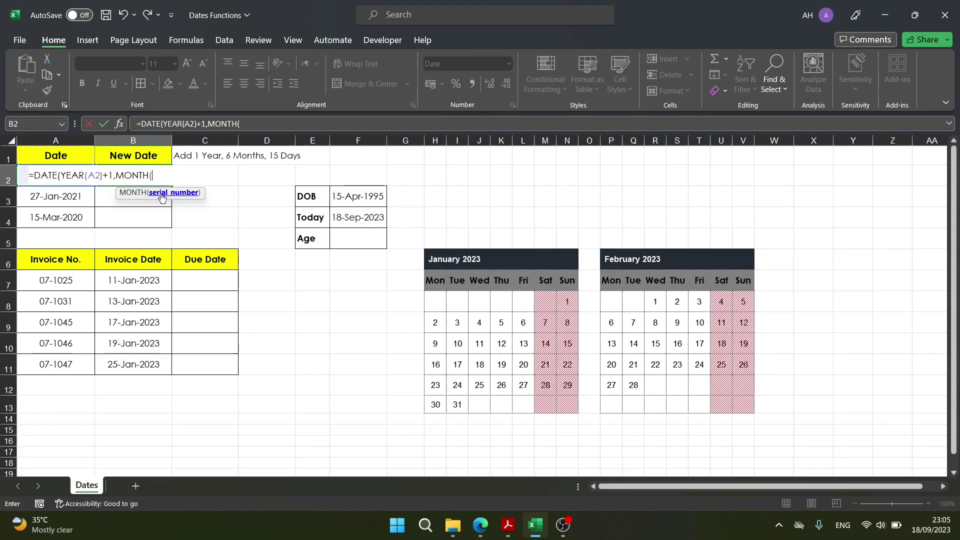
pyautogui.click(21, 176)
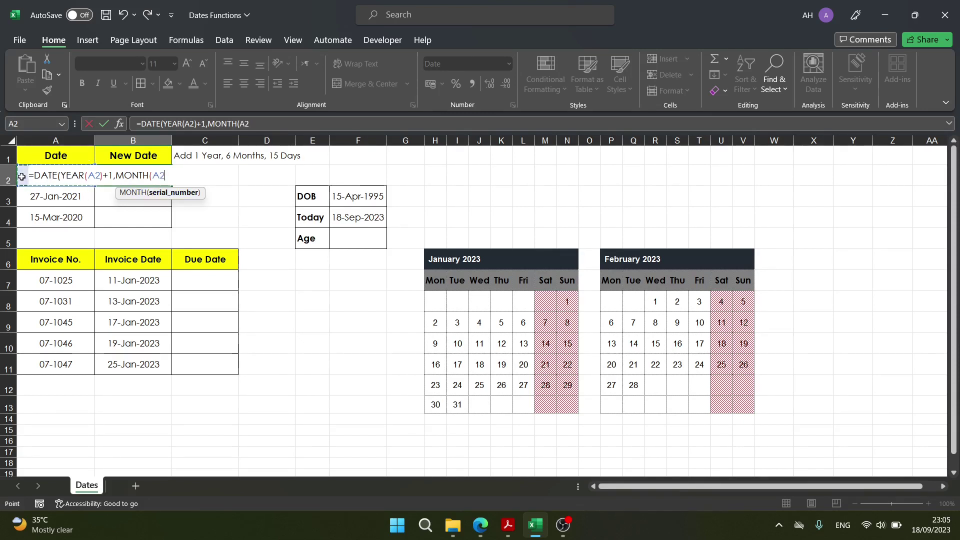
pyautogui.write(')')
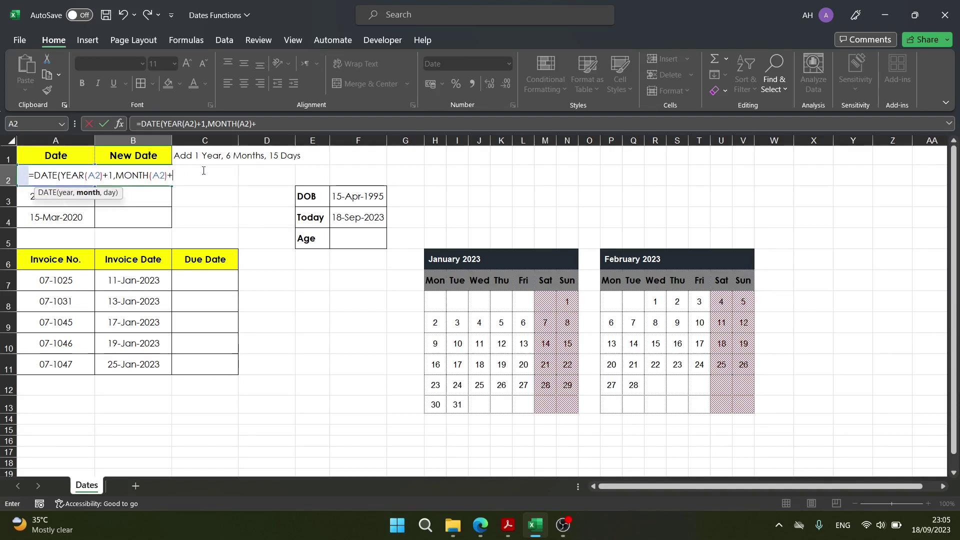
pyautogui.write('+6,')
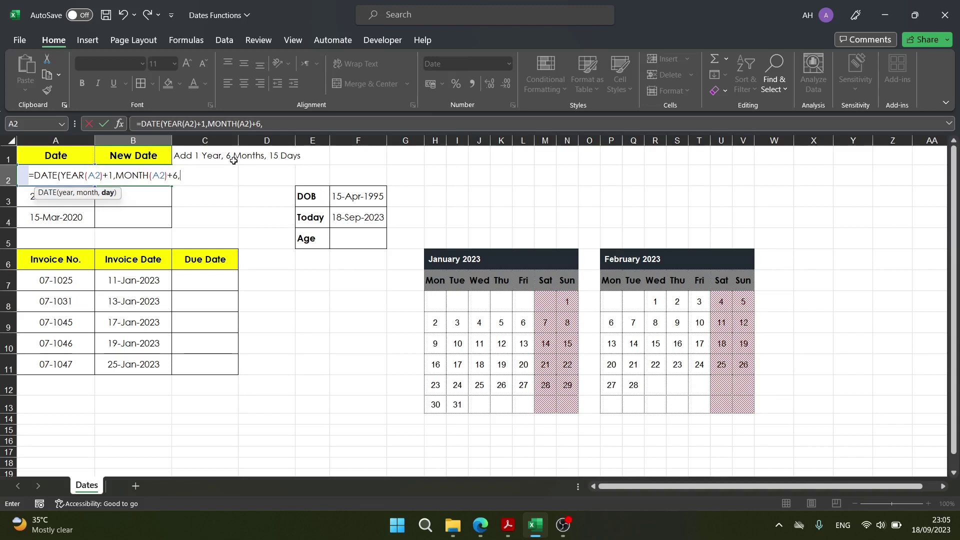
# Step: Add DAY(A2)+15 as the day argument and enter the finished DATE formula in B2
pyautogui.write('day')
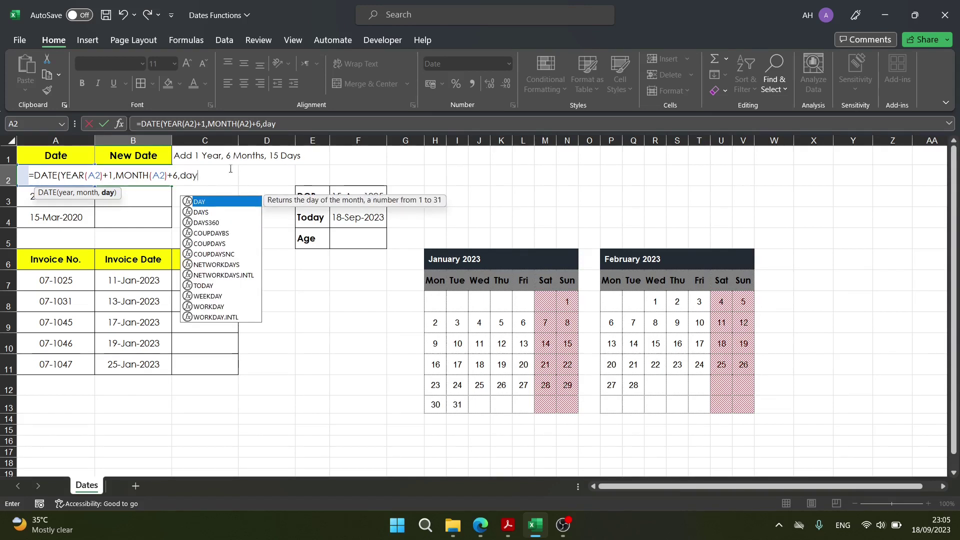
pyautogui.doubleClick(227, 203)
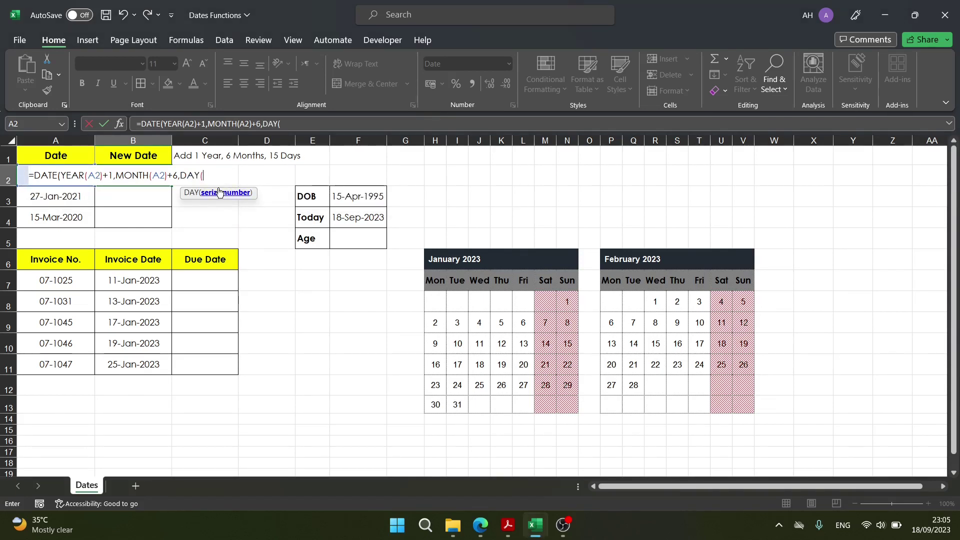
pyautogui.click(22, 182)
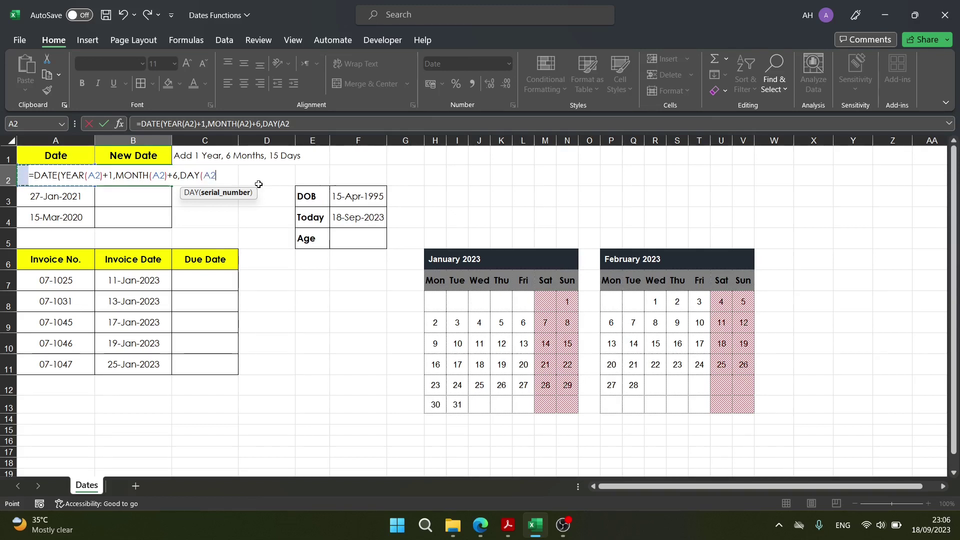
pyautogui.write(')+15')
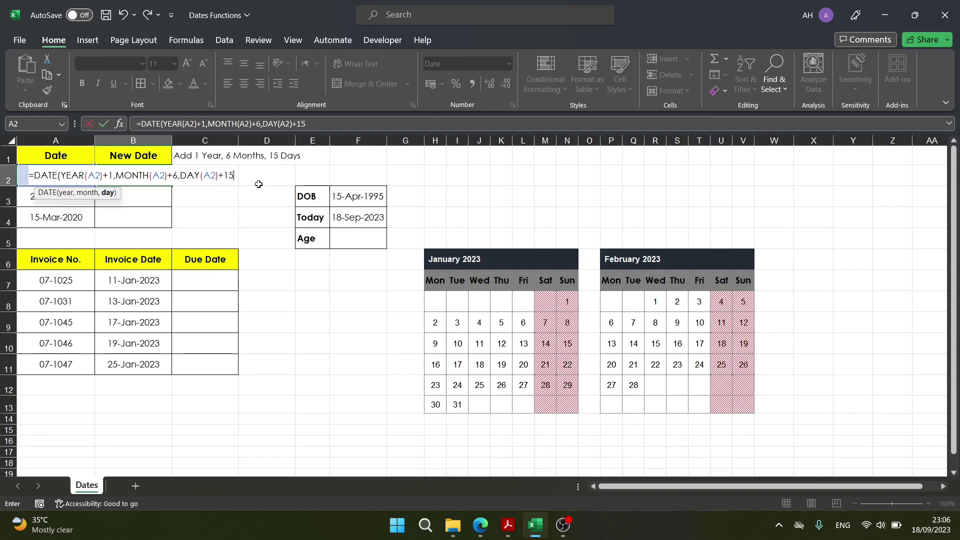
pyautogui.write(')')
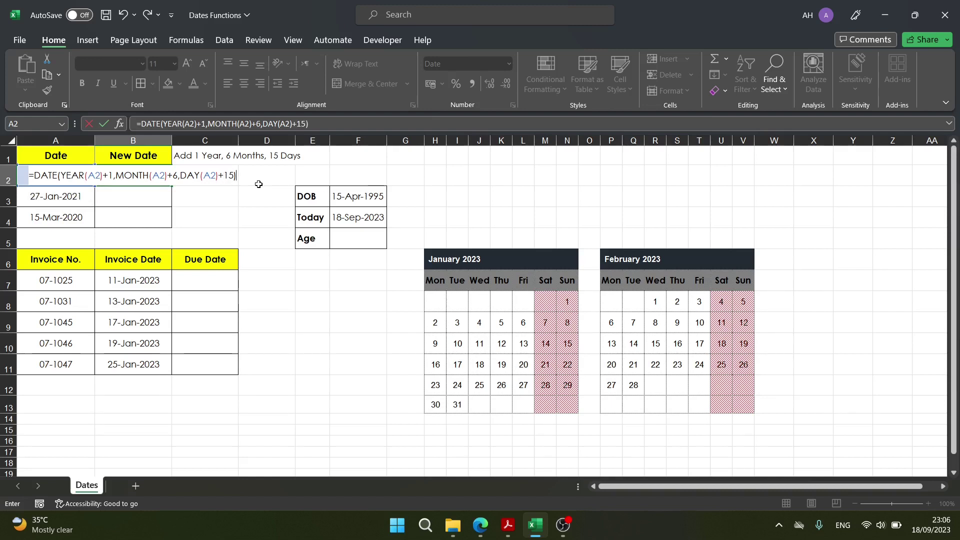
pyautogui.press('Return')
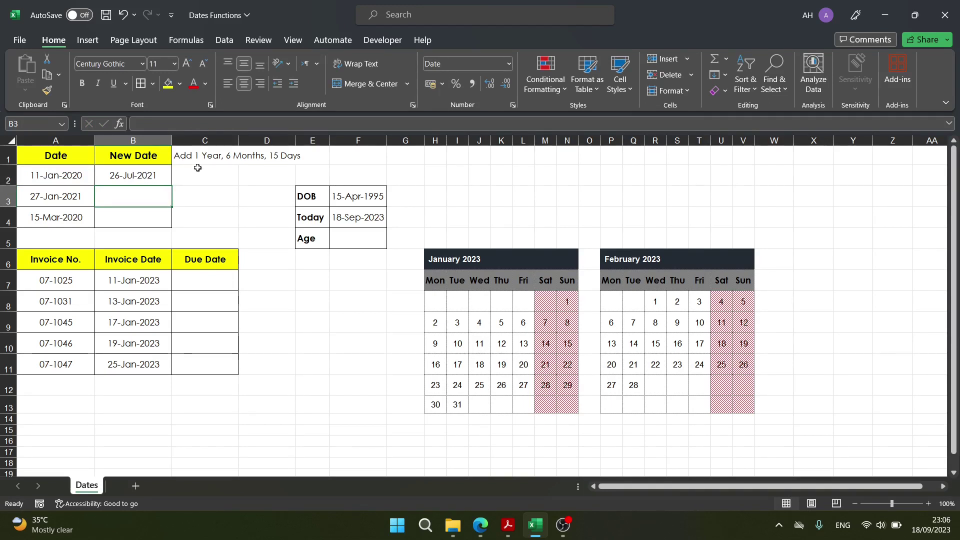
# Step: Fill the New Date formula from B2 down to B4 and check the copied formulas in B3 and B4
pyautogui.click(158, 180)
pyautogui.moveTo(174, 195); pyautogui.dragTo(174, 226)
pyautogui.click(120, 199)
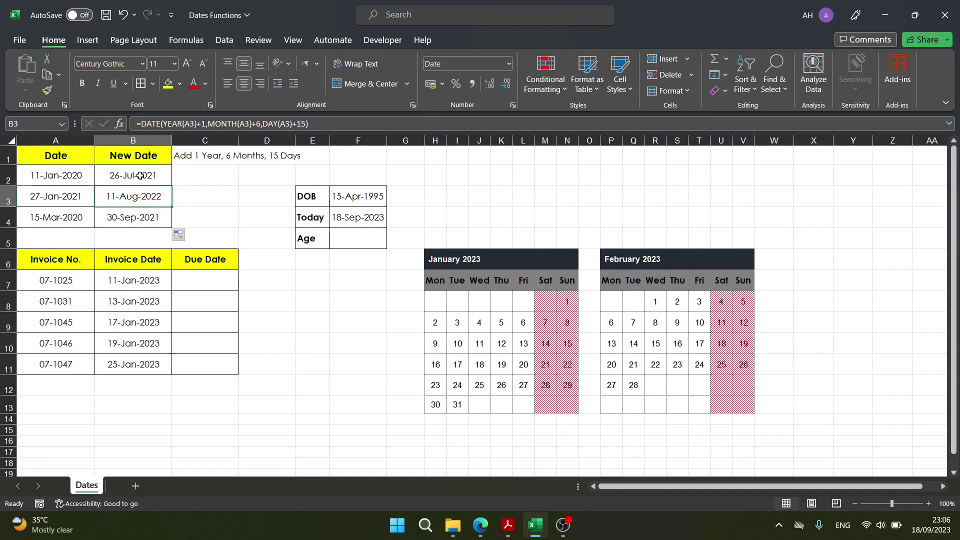
pyautogui.click(144, 208)
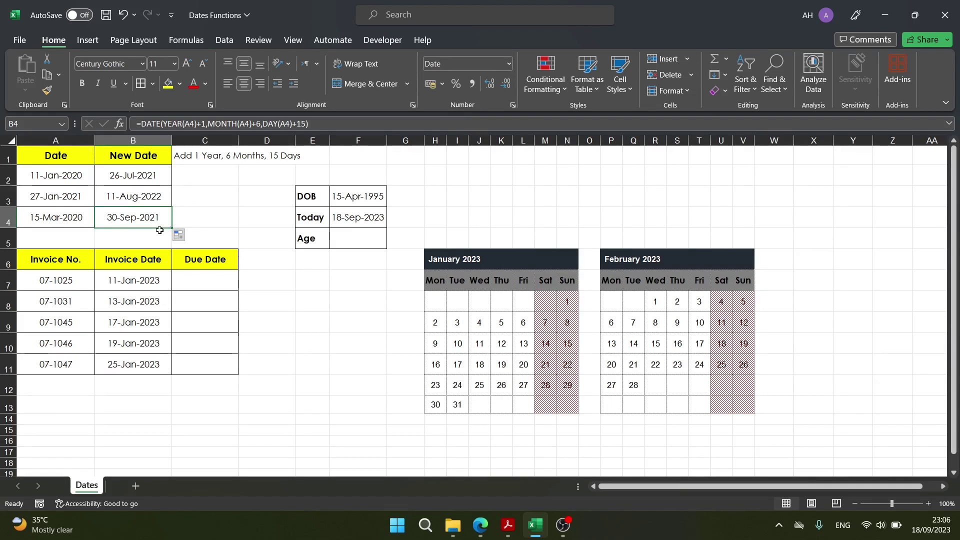
# Step: Calculate the first invoice's due date in C7 with a WORKDAY formula adding 10 workdays to the invoice date in B7
pyautogui.click(203, 284)
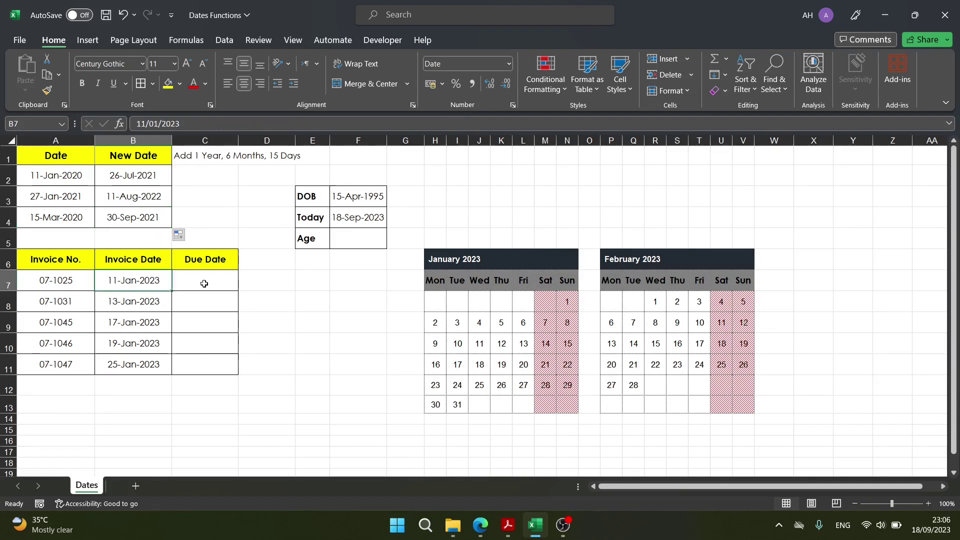
pyautogui.click(150, 284)
pyautogui.click(202, 283)
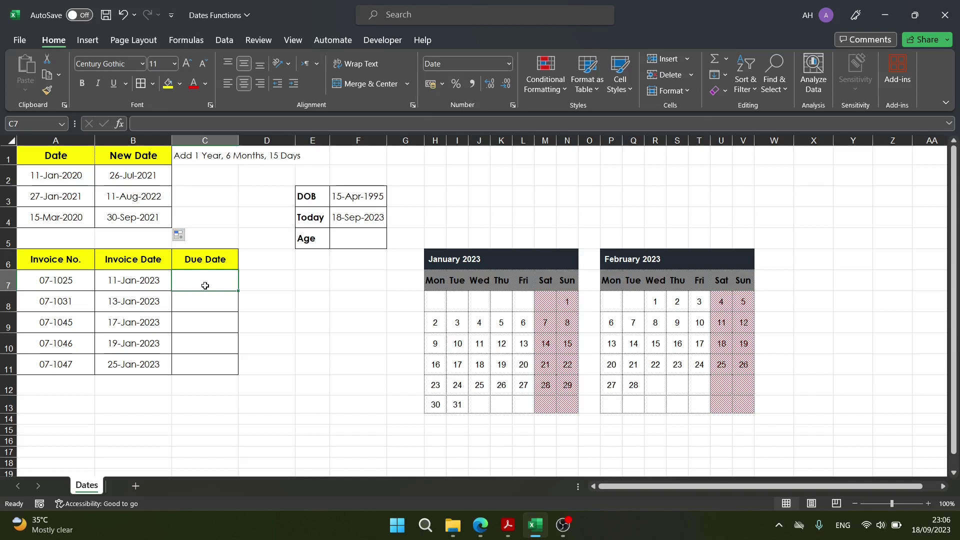
pyautogui.write('=')
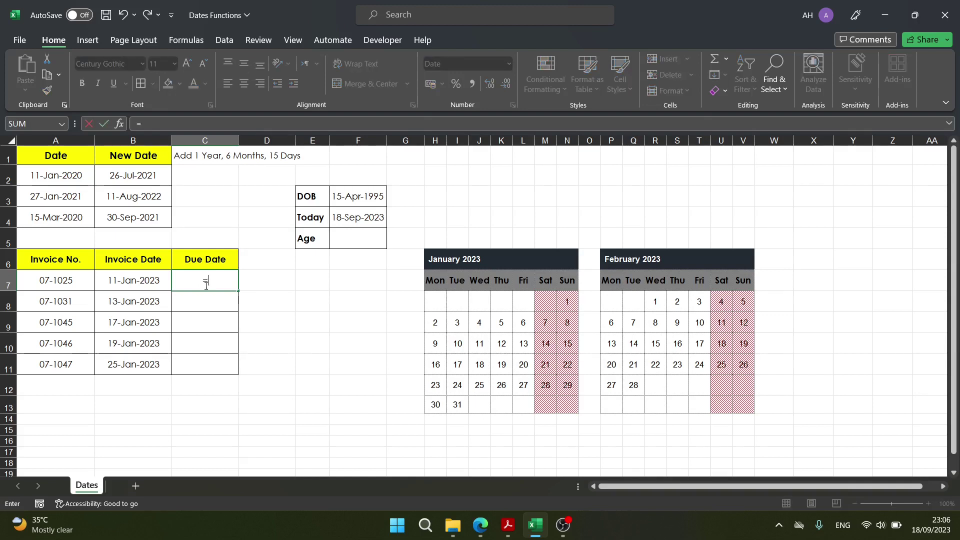
pyautogui.write('work')
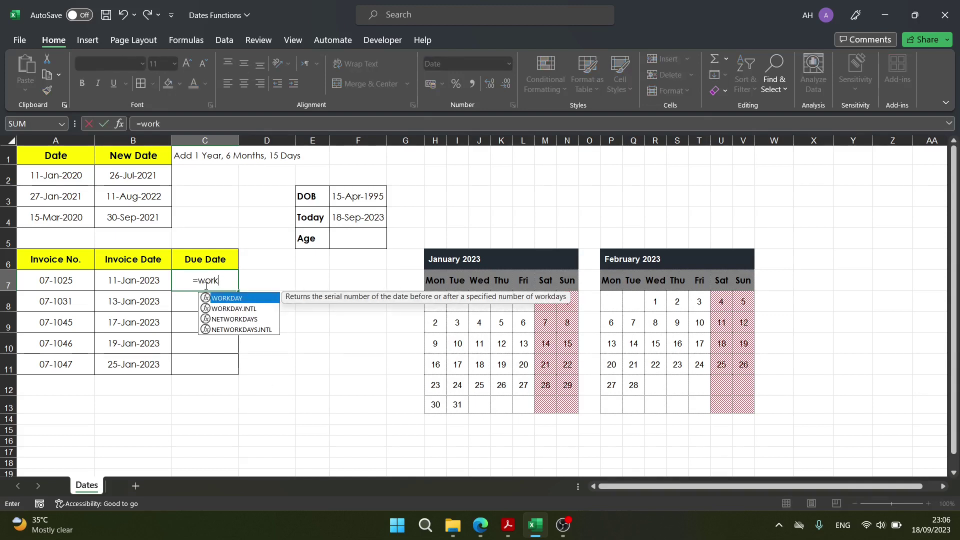
pyautogui.press('Tab')
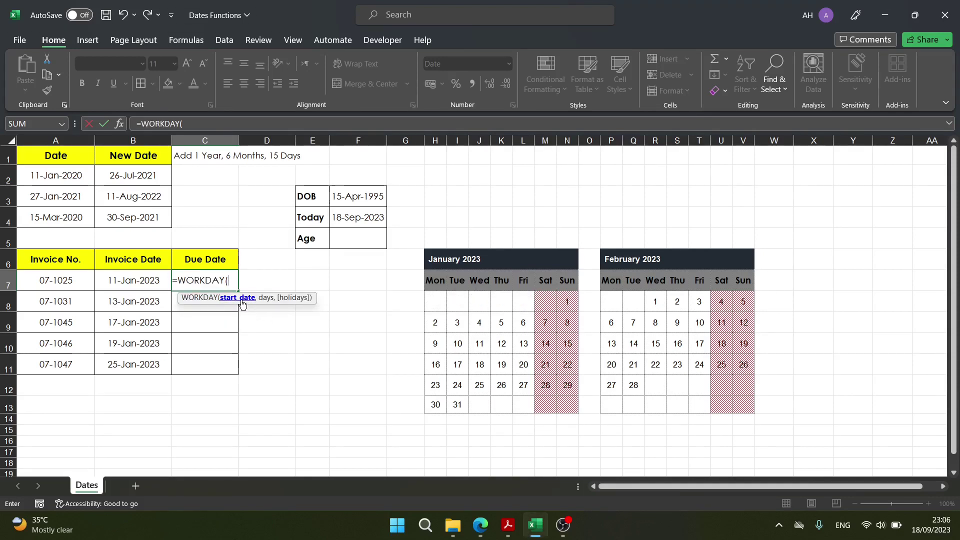
pyautogui.click(143, 278)
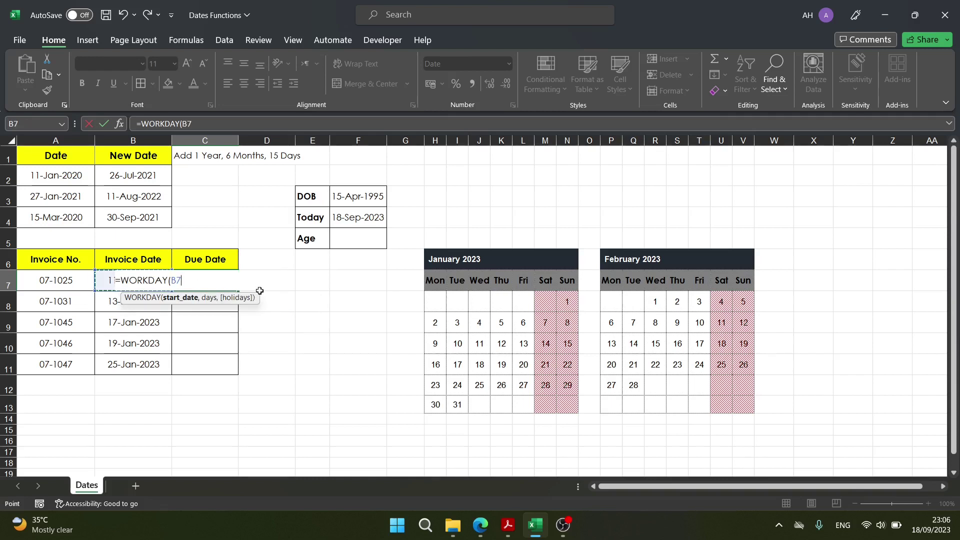
pyautogui.write(',')
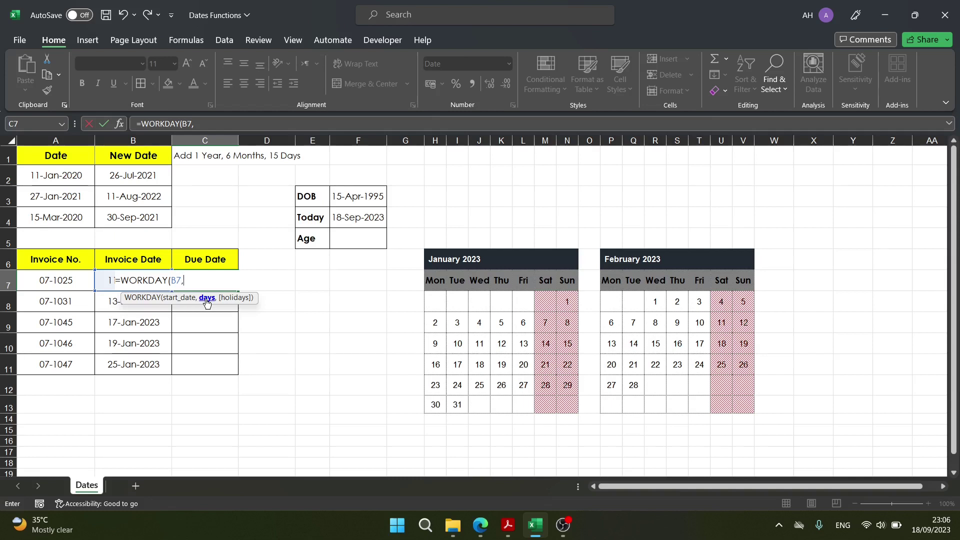
pyautogui.write('10,')
pyautogui.write(')')
pyautogui.press('Return')
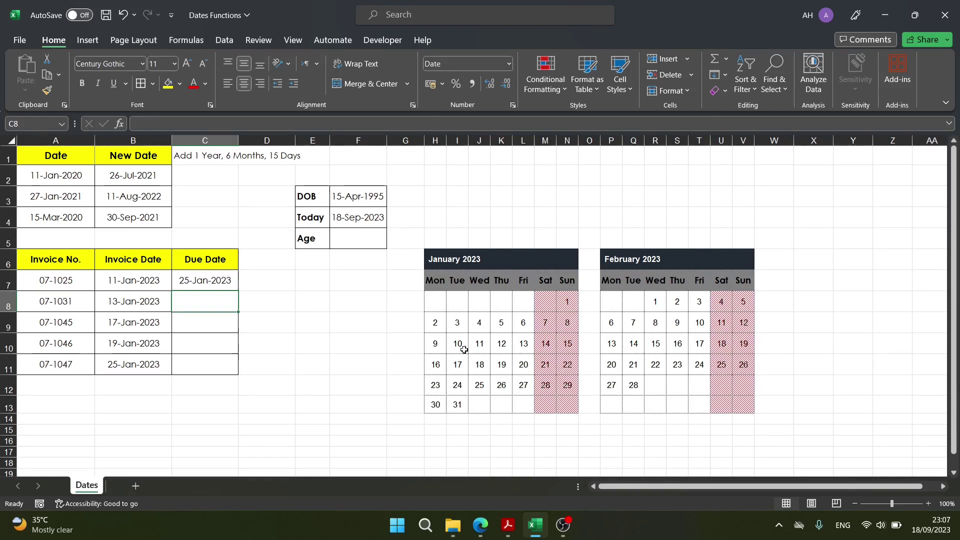
# Step: Select the weekdays from 12 to 25 in the January 2023 calendar, skipping weekends, to check the first invoice's due date
pyautogui.moveTo(498, 344); pyautogui.dragTo(522, 345)
pyautogui.keyDown('ctrl'); pyautogui.click(442, 370); pyautogui.keyUp('ctrl')
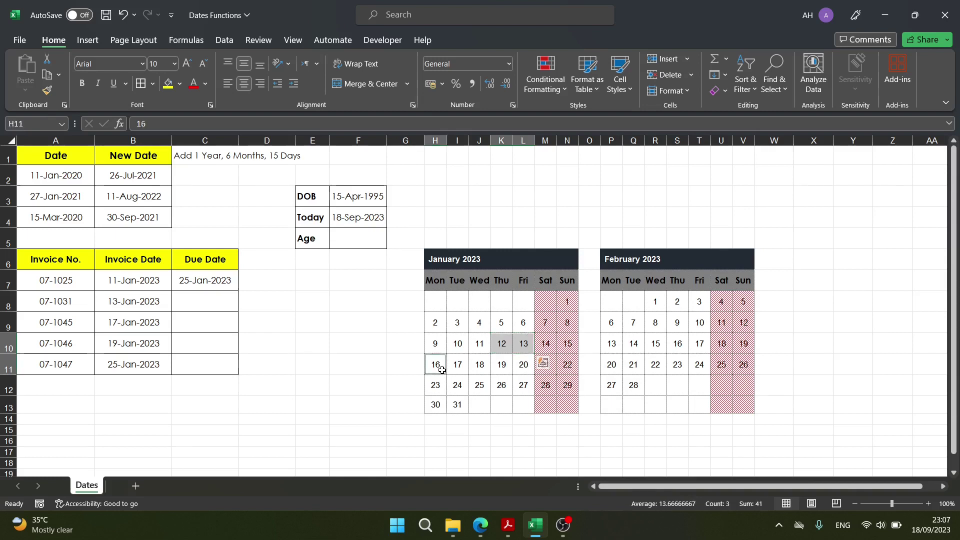
pyautogui.moveTo(442, 370); pyautogui.dragTo(523, 365)
pyautogui.moveTo(436, 386); pyautogui.dragTo(472, 388)
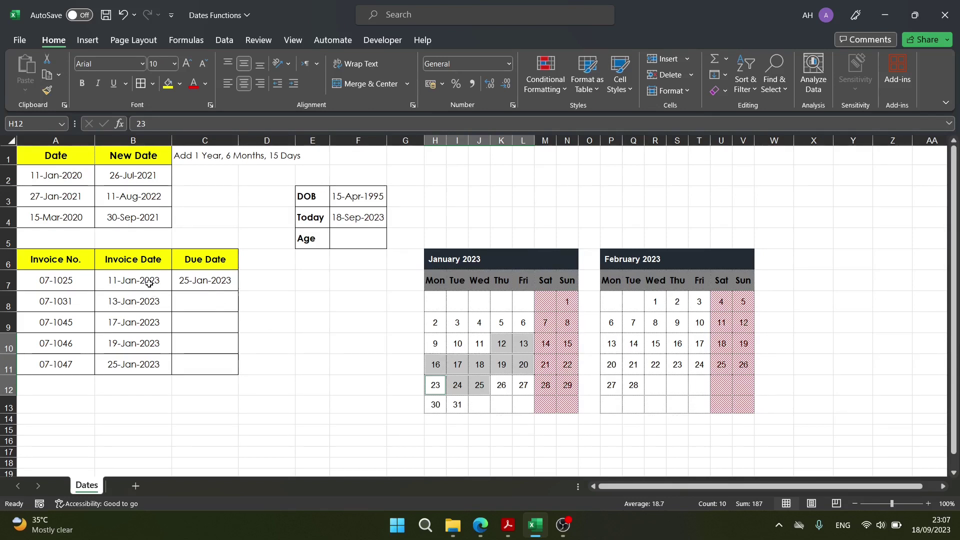
# Step: Calculate the second invoice's due date in C8 with a WORKDAY formula adding 15 workdays to the invoice date in B8
pyautogui.click(160, 306)
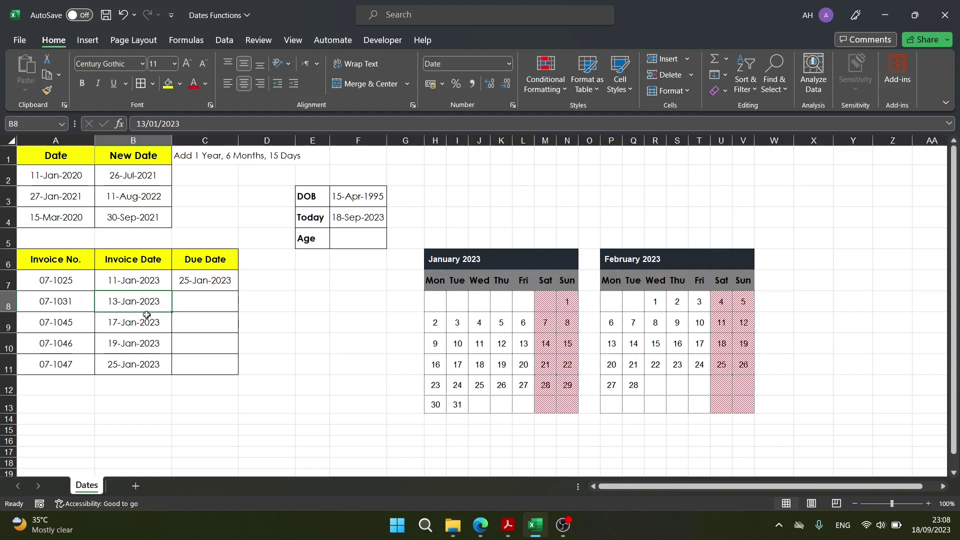
pyautogui.click(199, 304)
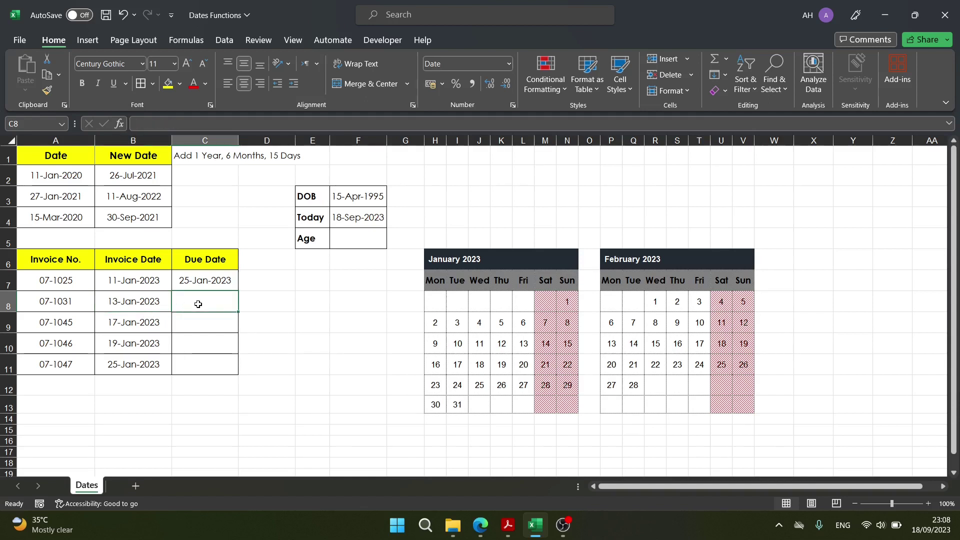
pyautogui.write('=work')
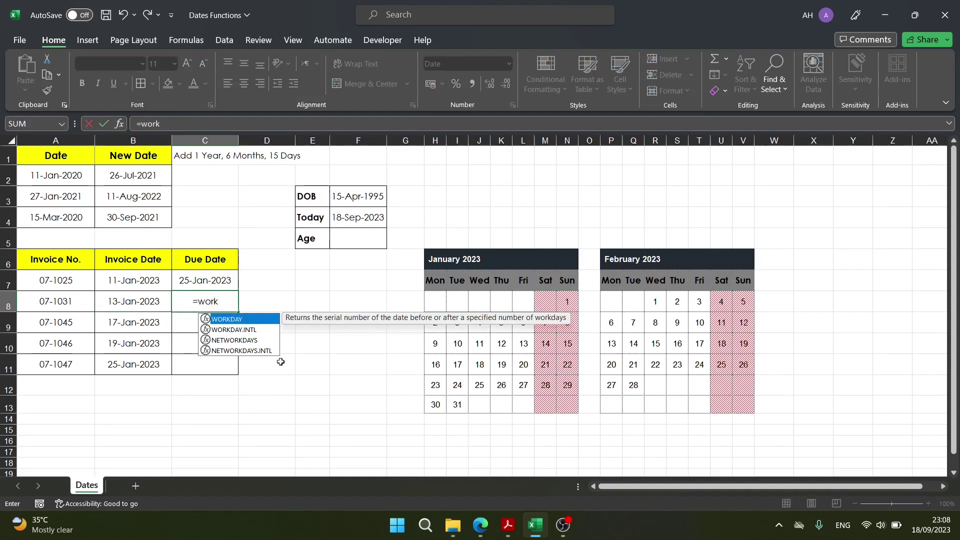
pyautogui.doubleClick(236, 319)
pyautogui.click(132, 299)
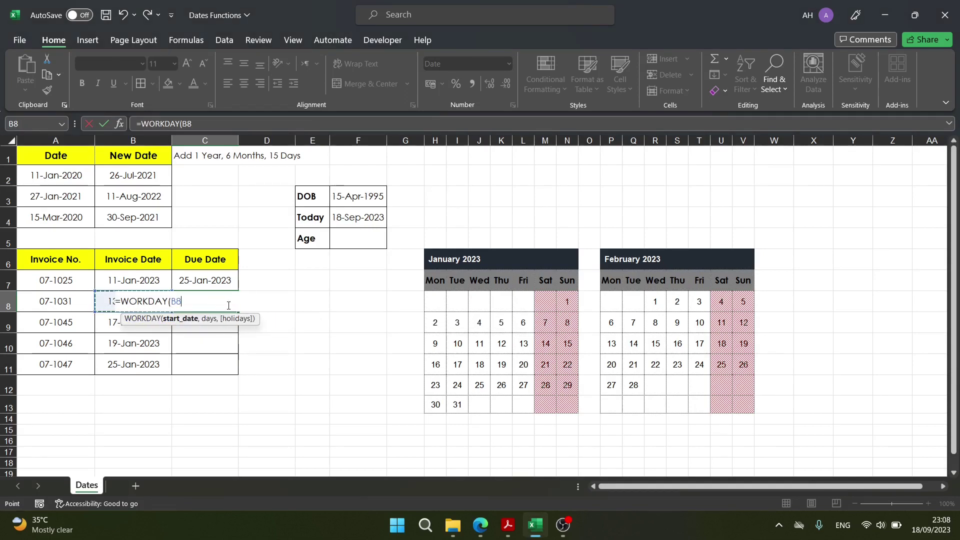
pyautogui.write(',1')
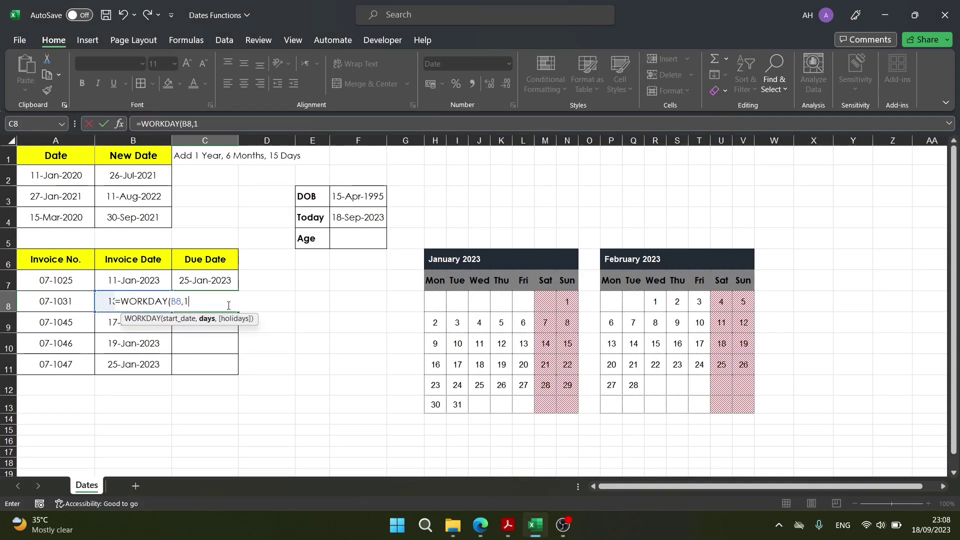
pyautogui.write('5)')
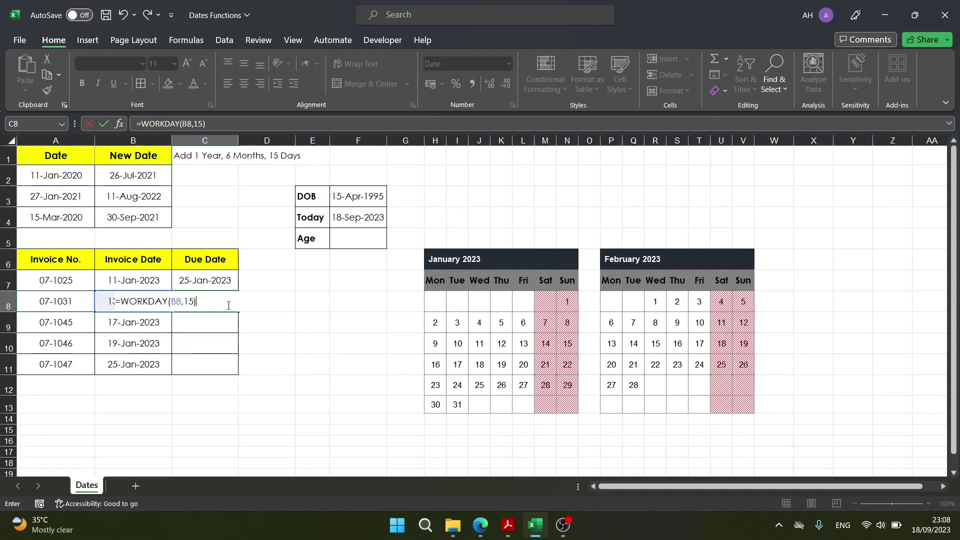
pyautogui.press('Return')
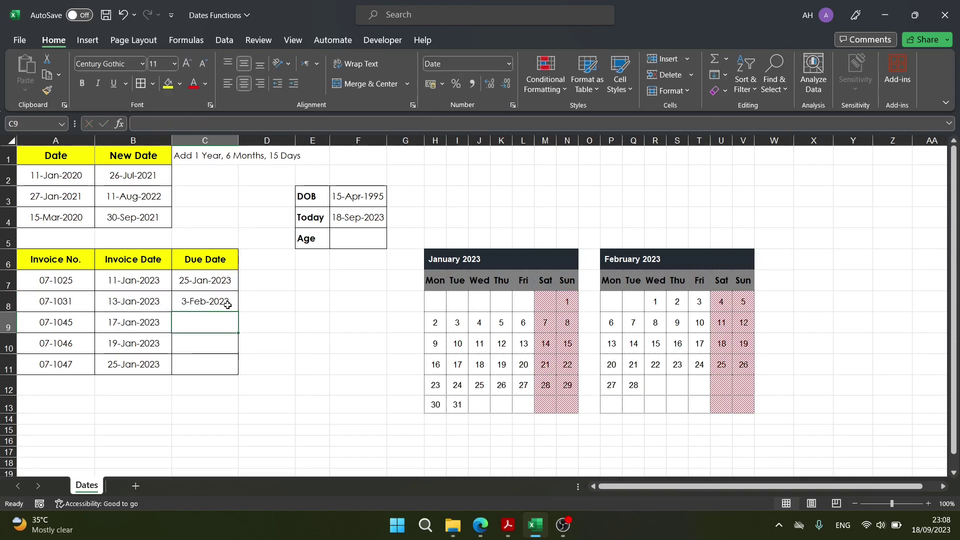
# Step: Check the second invoice's due date by selecting the weekdays from 16 to 31 January and 1 to 3 February in the calendars
pyautogui.click(228, 305)
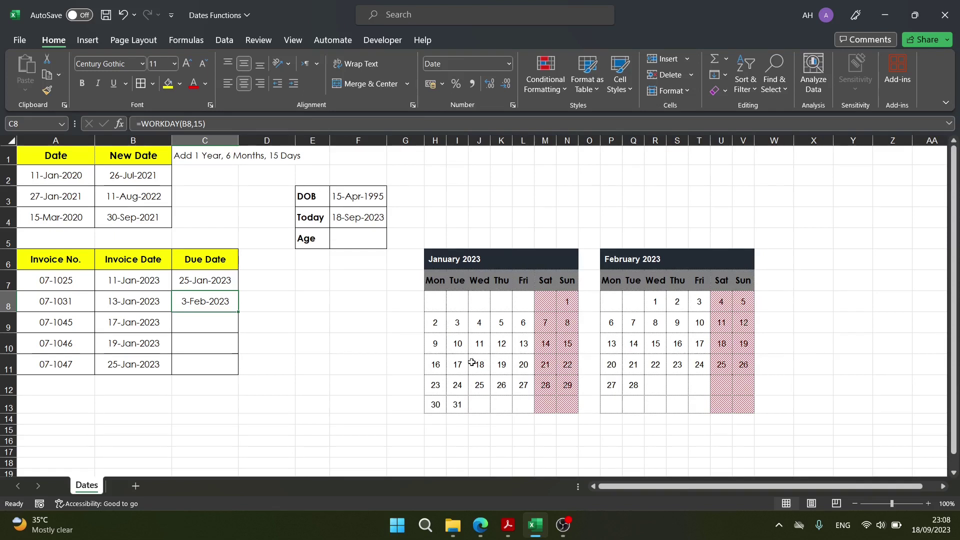
pyautogui.moveTo(436, 367); pyautogui.dragTo(524, 367)
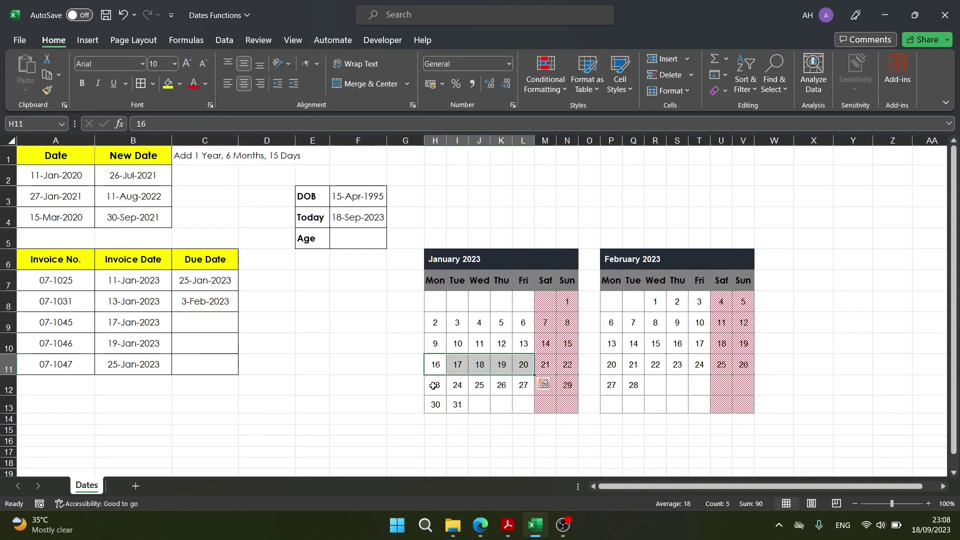
pyautogui.moveTo(434, 386); pyautogui.dragTo(516, 392)
pyautogui.keyDown('ctrl'); pyautogui.moveTo(435, 404); pyautogui.dragTo(456, 404); pyautogui.keyUp('ctrl')
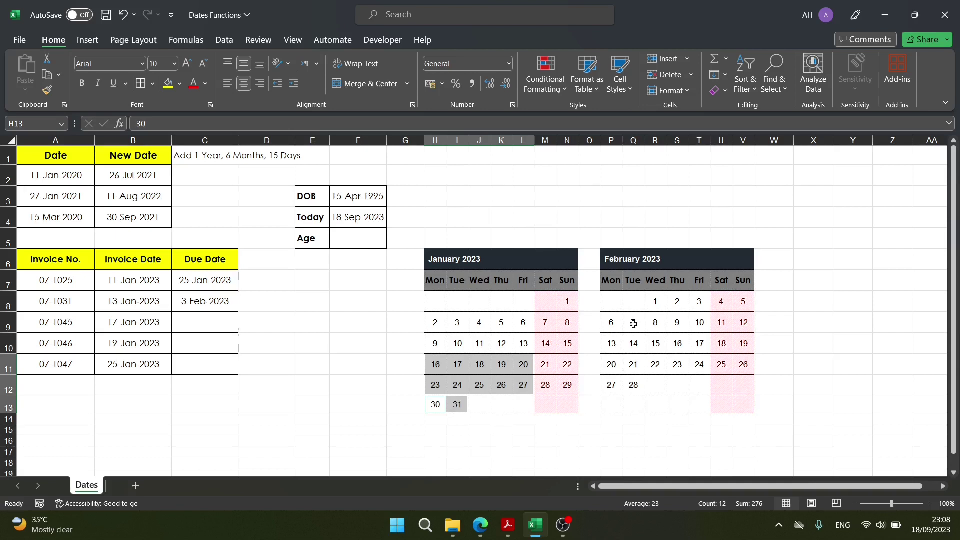
pyautogui.keyDown('ctrl'); pyautogui.moveTo(655, 302); pyautogui.dragTo(695, 307); pyautogui.keyUp('ctrl')
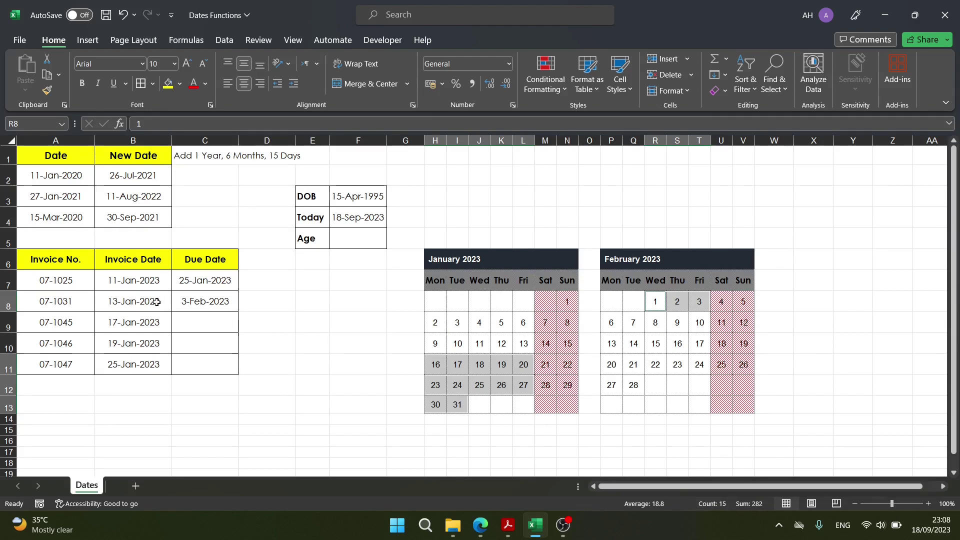
# Step: Fill the 15-workday due date formula from C8 down to C11
pyautogui.click(213, 302)
pyautogui.moveTo(239, 311); pyautogui.dragTo(240, 374)
pyautogui.click(312, 278)
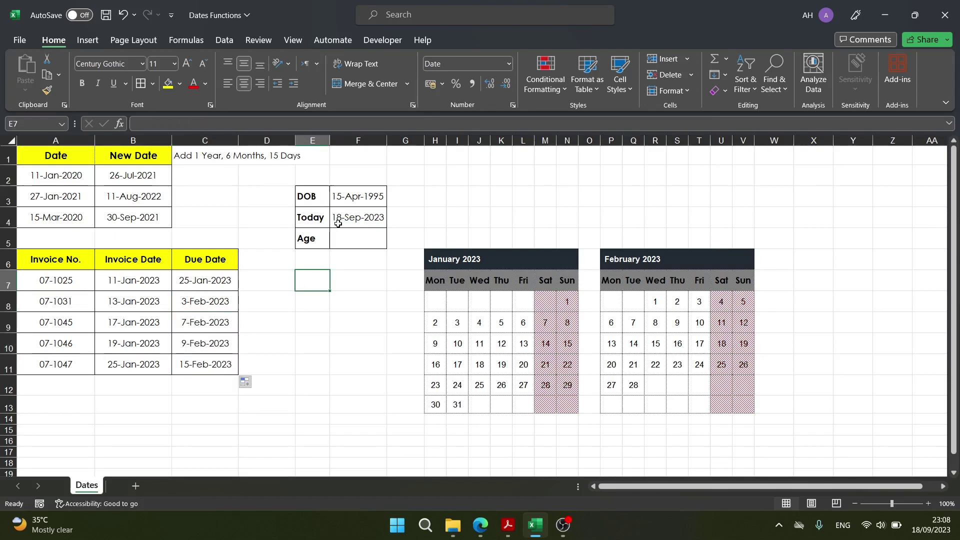
# Step: Inspect the date of birth entry in F3 and the TODAY formula in F4
pyautogui.click(343, 198)
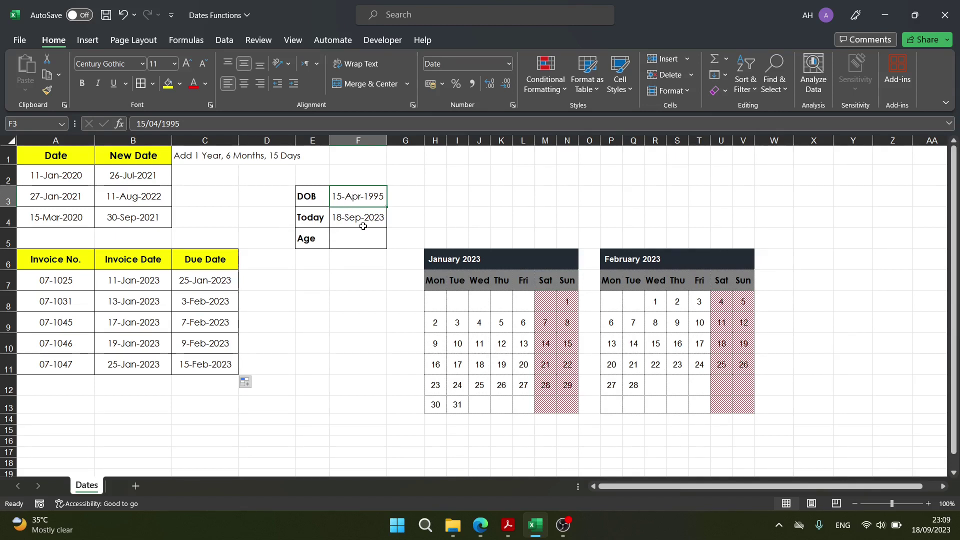
pyautogui.click(334, 216)
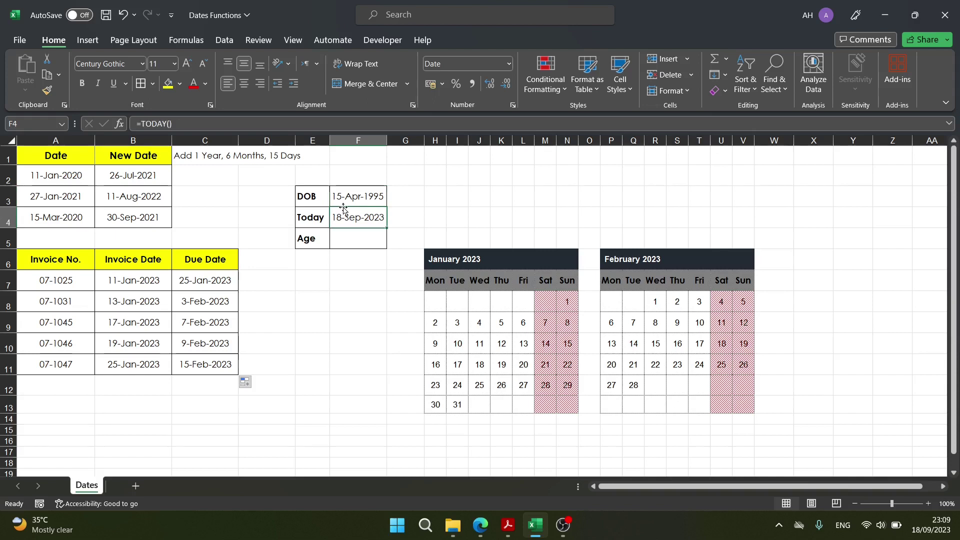
pyautogui.click(344, 202)
pyautogui.click(322, 216)
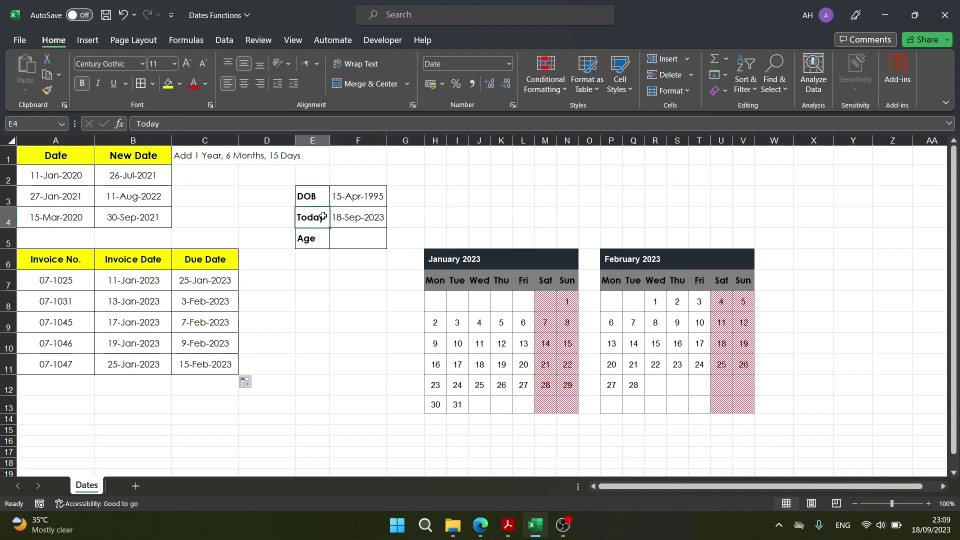
pyautogui.click(345, 218)
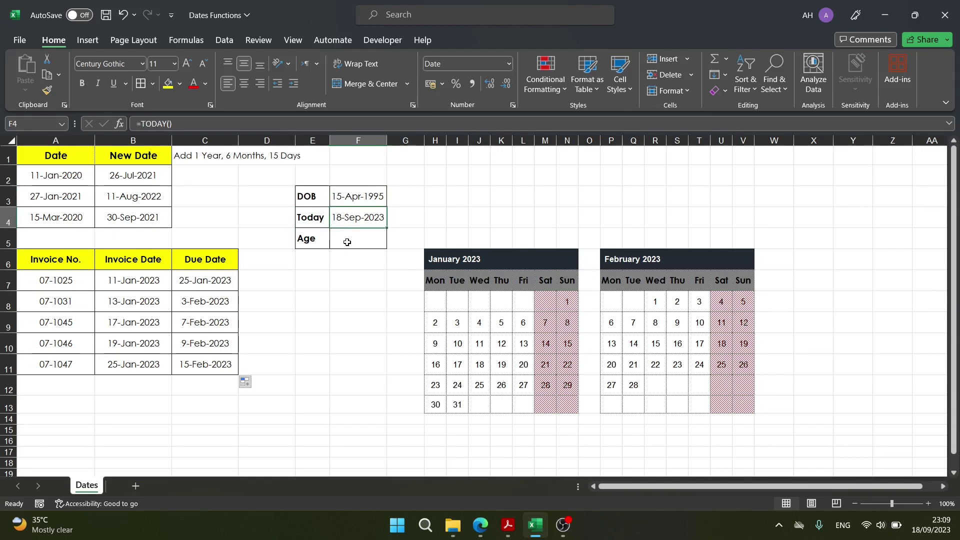
# Step: Calculate the age in full years in F5 with a DATEDIF formula from F3 to F4 using the unit "y"
pyautogui.click(347, 242)
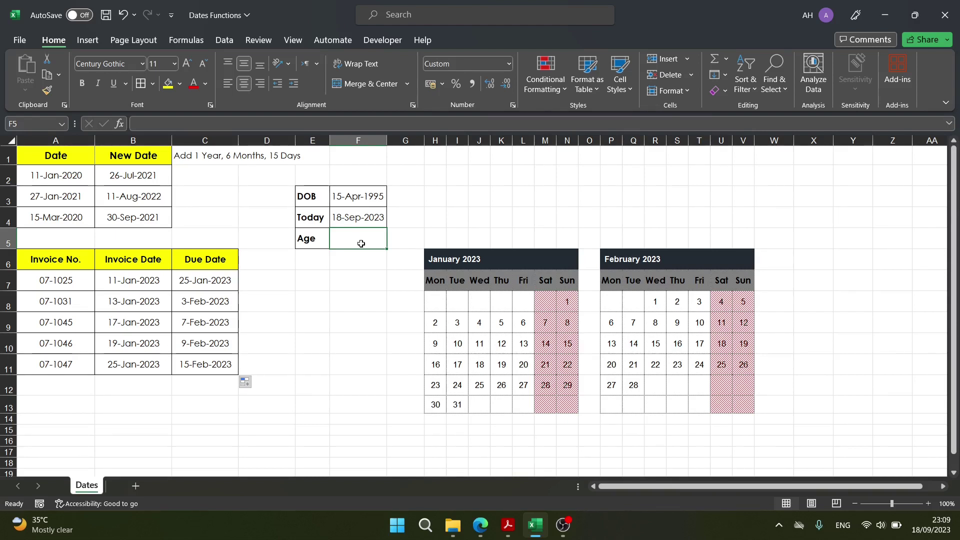
pyautogui.write('=d')
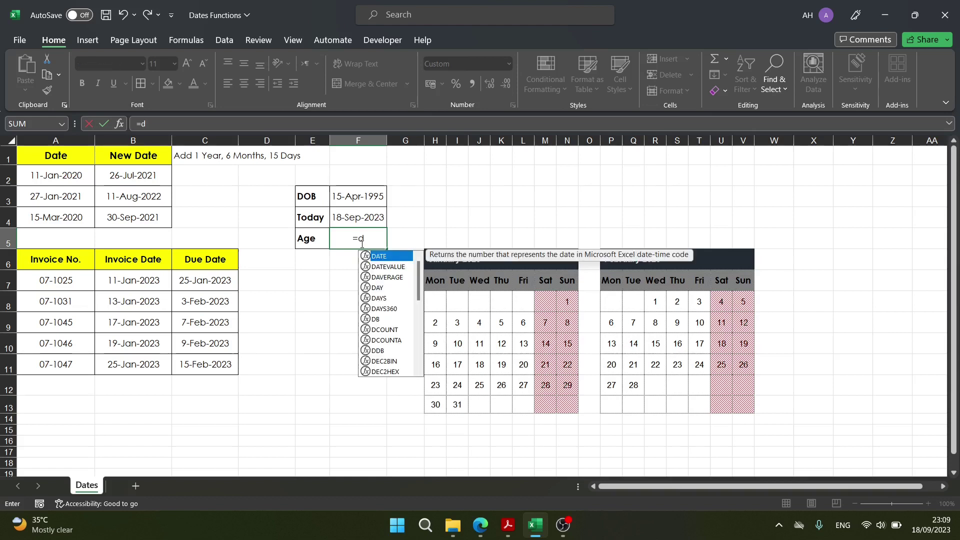
pyautogui.write('atedif')
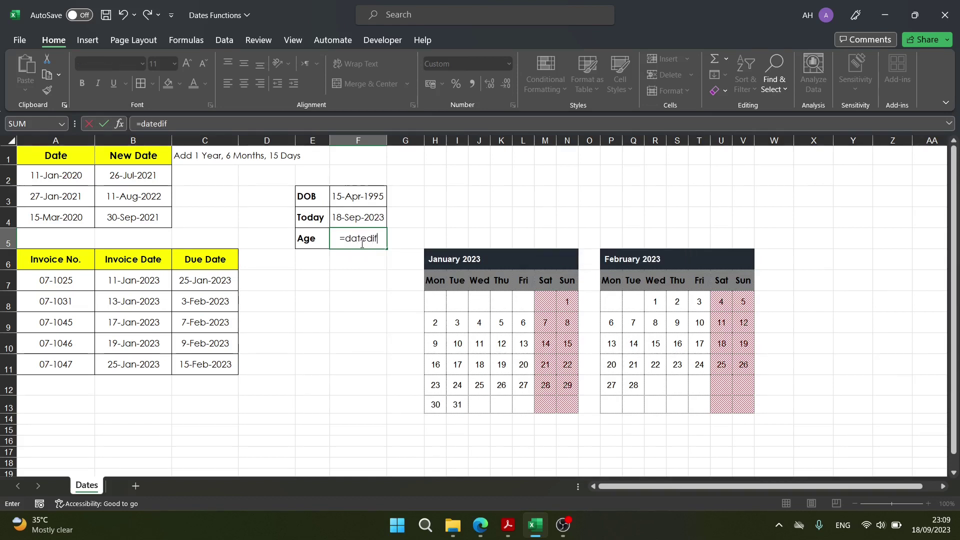
pyautogui.write('(')
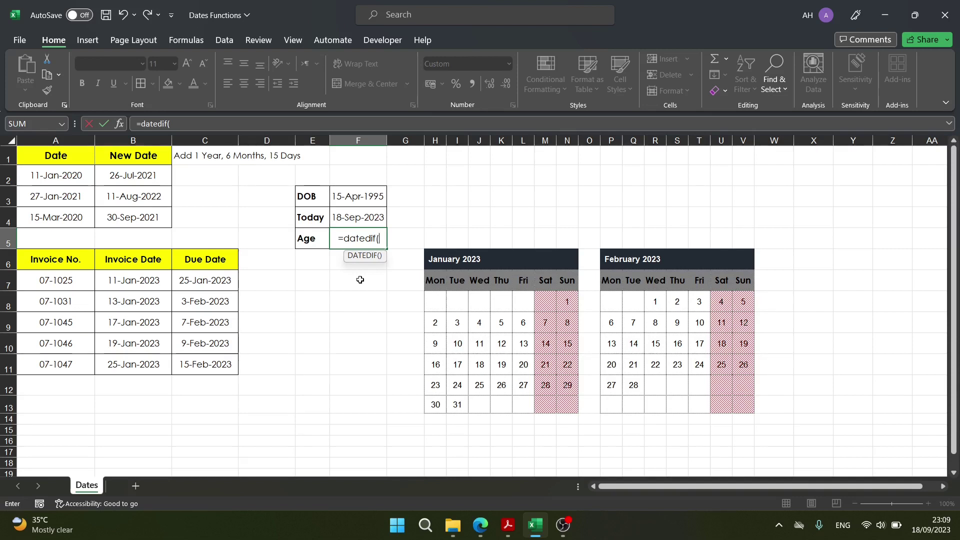
pyautogui.click(355, 199)
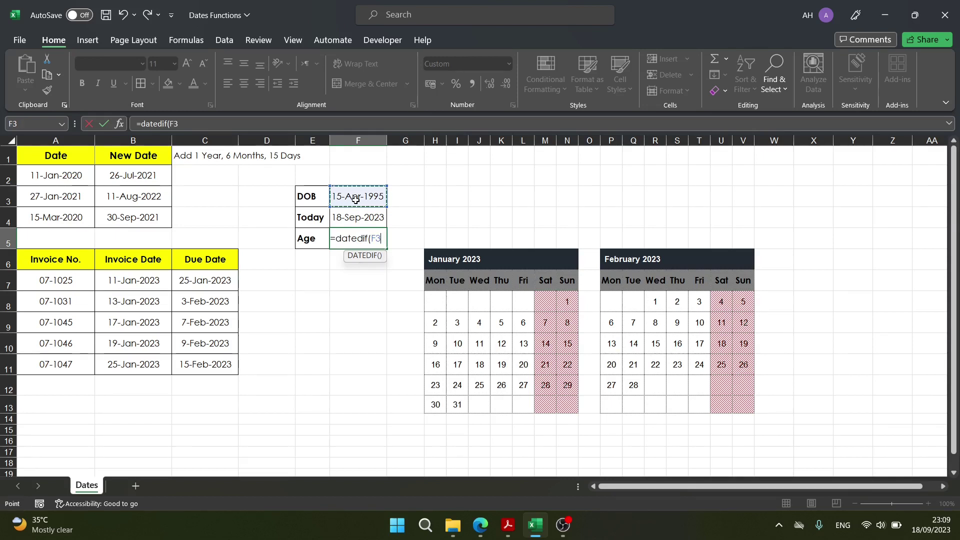
pyautogui.write(',')
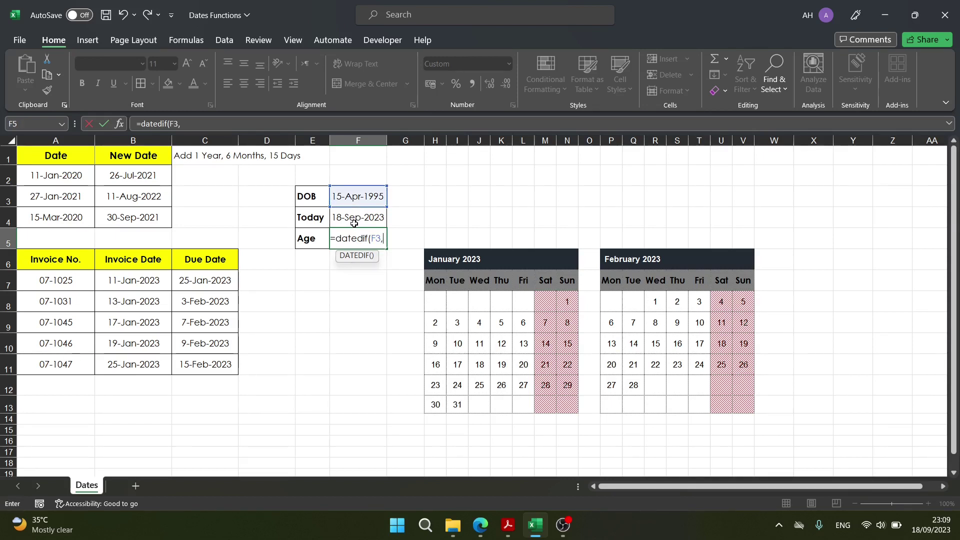
pyautogui.click(354, 223)
pyautogui.write(',')
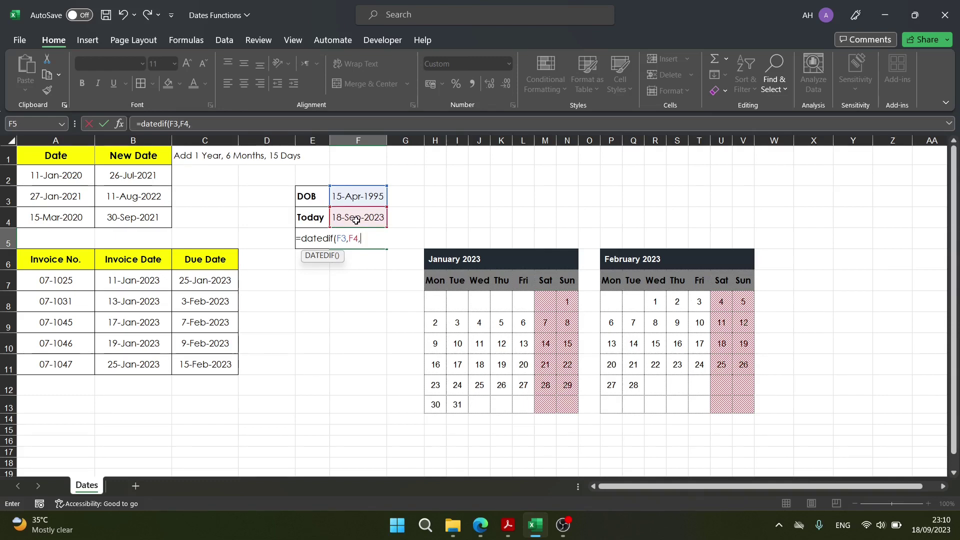
pyautogui.write('""')
pyautogui.write('"')
pyautogui.write(')')
pyautogui.press('Return')
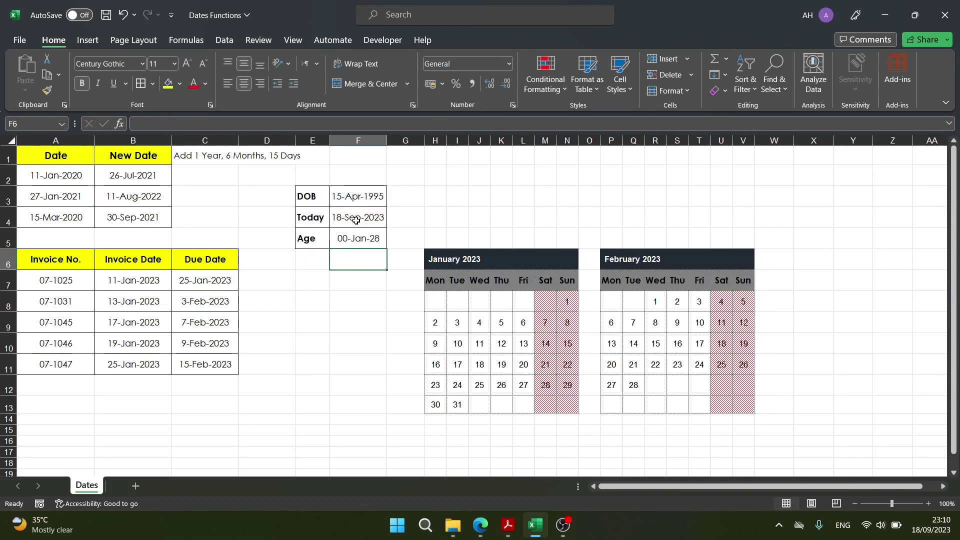
# Step: Apply the Number format to the Age result in F5
pyautogui.click(357, 239)
pyautogui.click(509, 64)
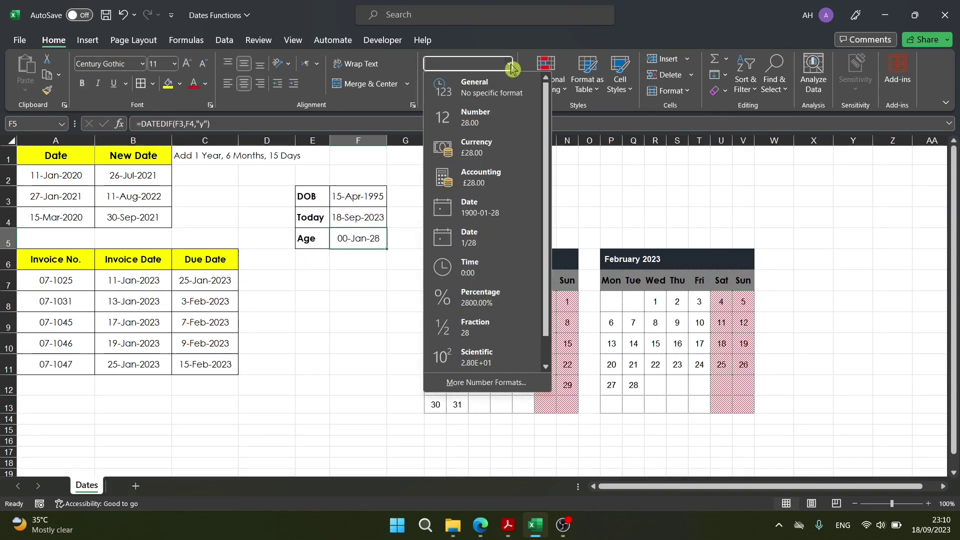
pyautogui.click(484, 117)
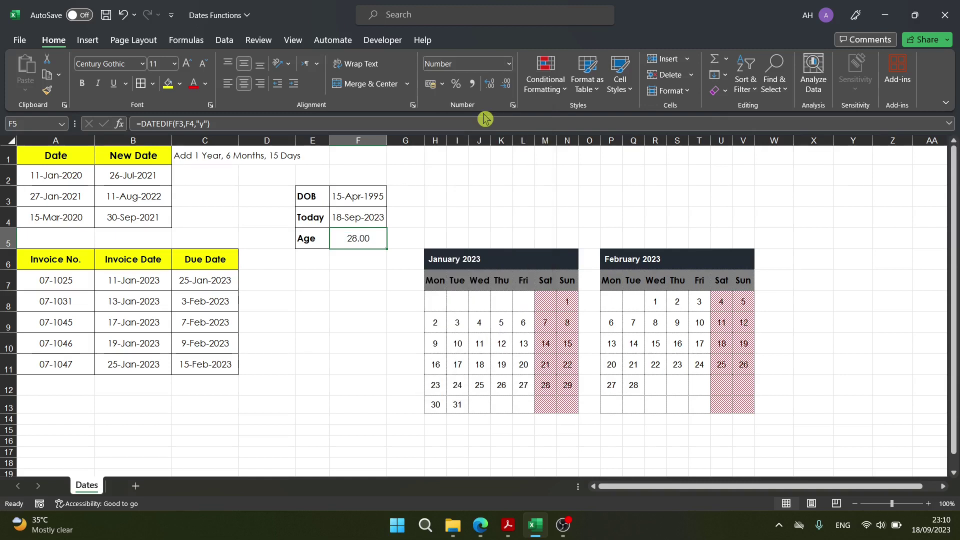
pyautogui.click(356, 272)
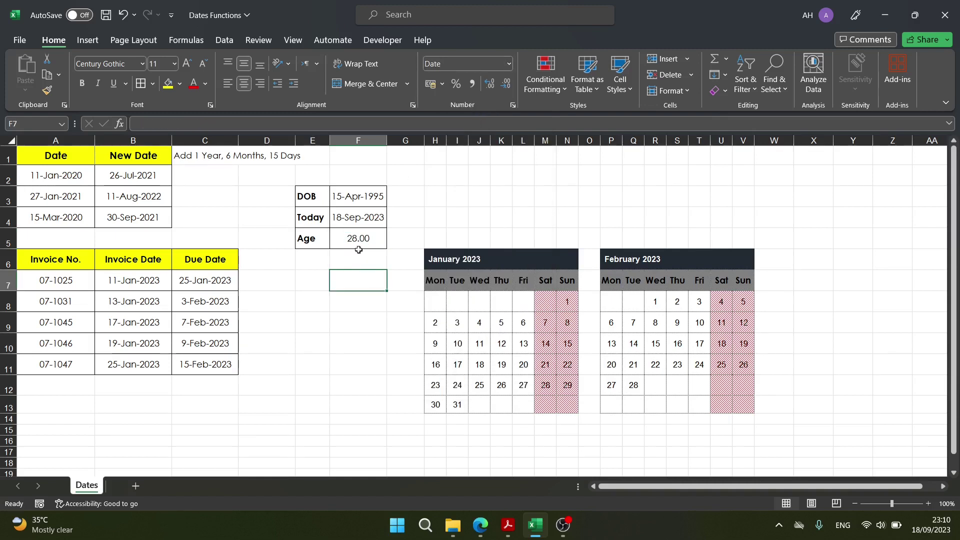
# Step: Change the DATEDIF unit in F5 to "m" to show the age in months
pyautogui.click(361, 243)
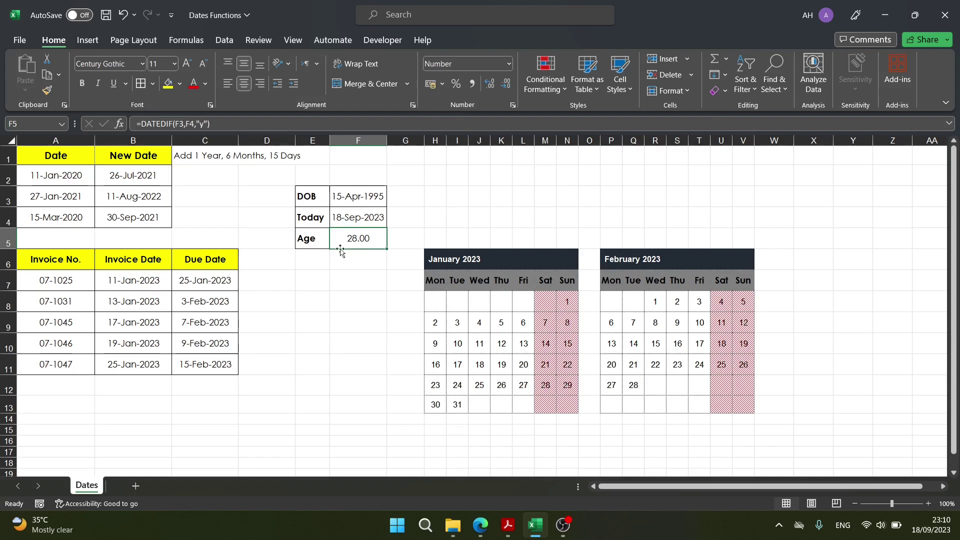
pyautogui.click(205, 124)
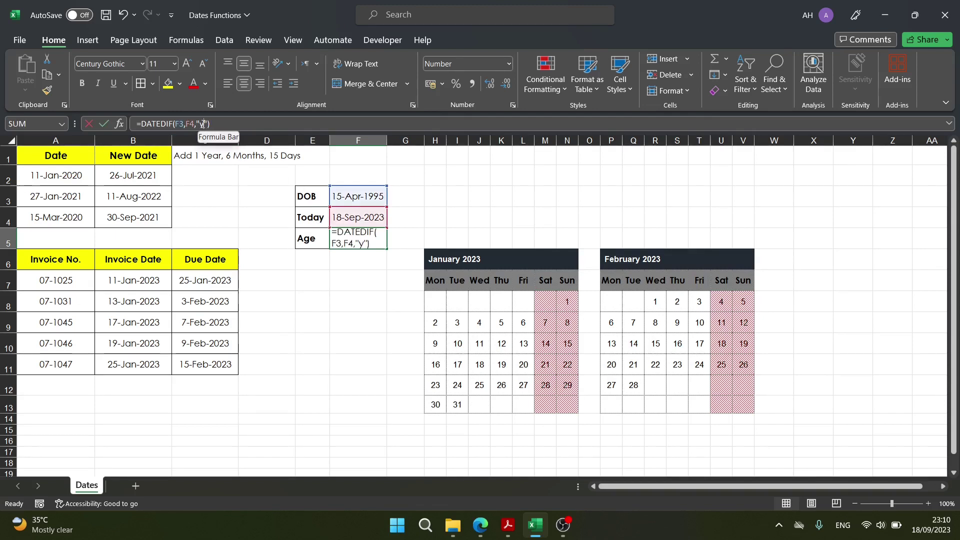
pyautogui.press('BackSpace')
pyautogui.write('m')
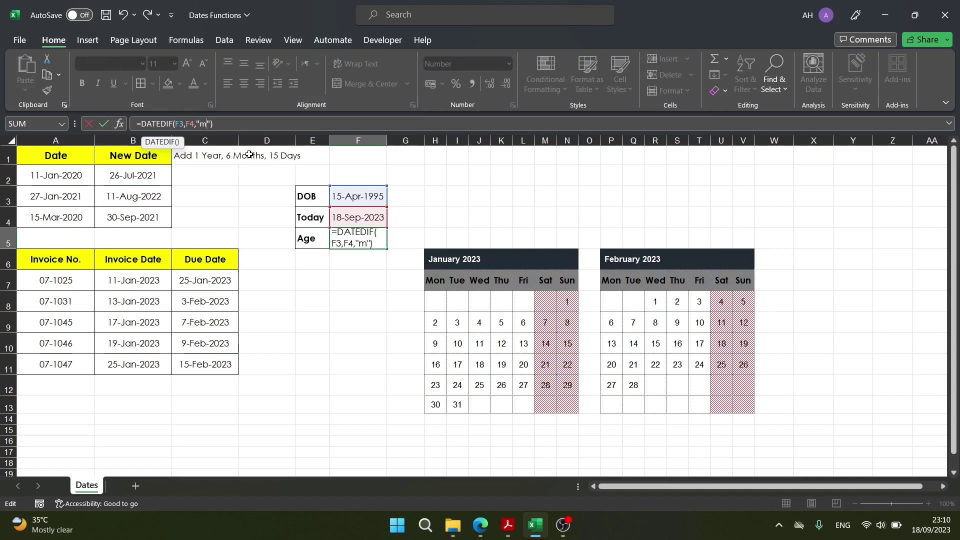
pyautogui.press('Return')
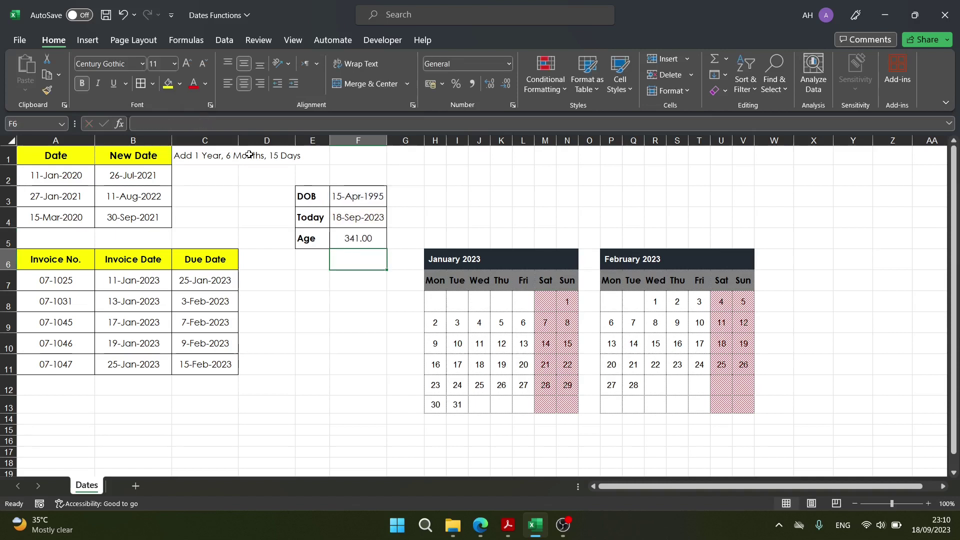
# Step: Change the DATEDIF unit in F5 to "d" to show the age in days
pyautogui.click(369, 240)
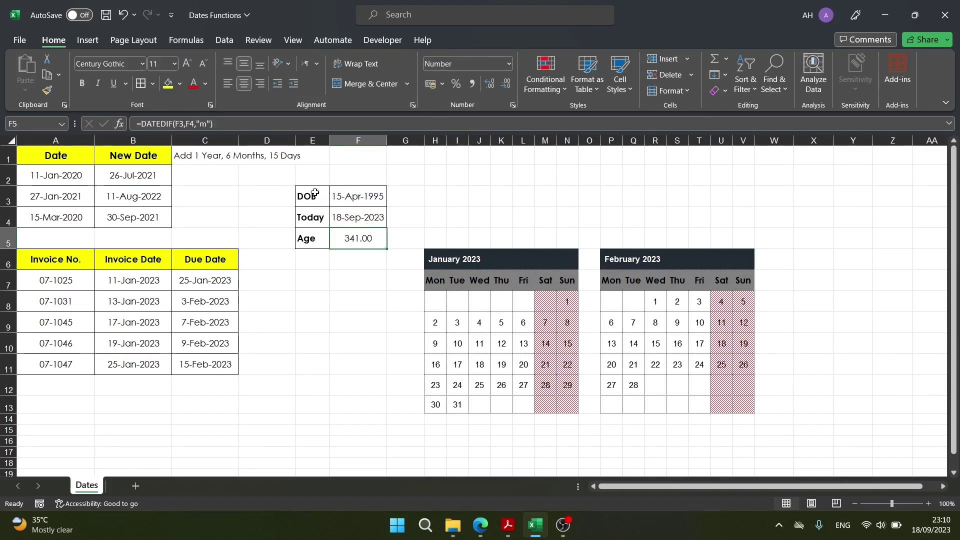
pyautogui.click(203, 124)
pyautogui.write('d')
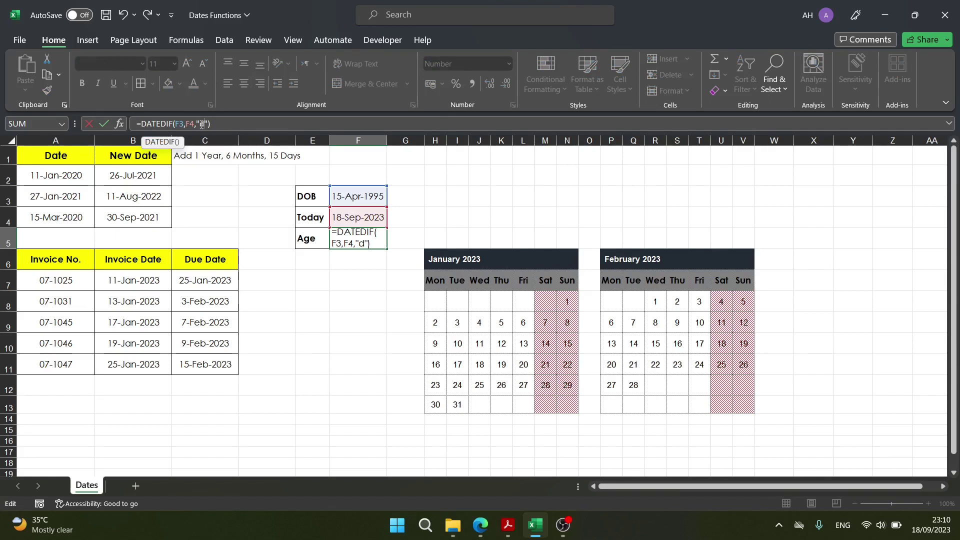
pyautogui.press('Return')
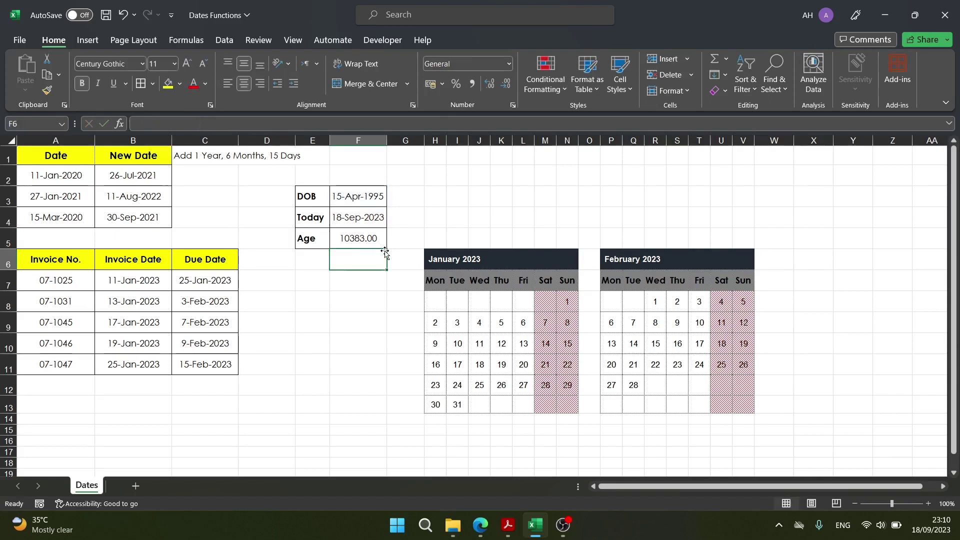
pyautogui.click(352, 242)
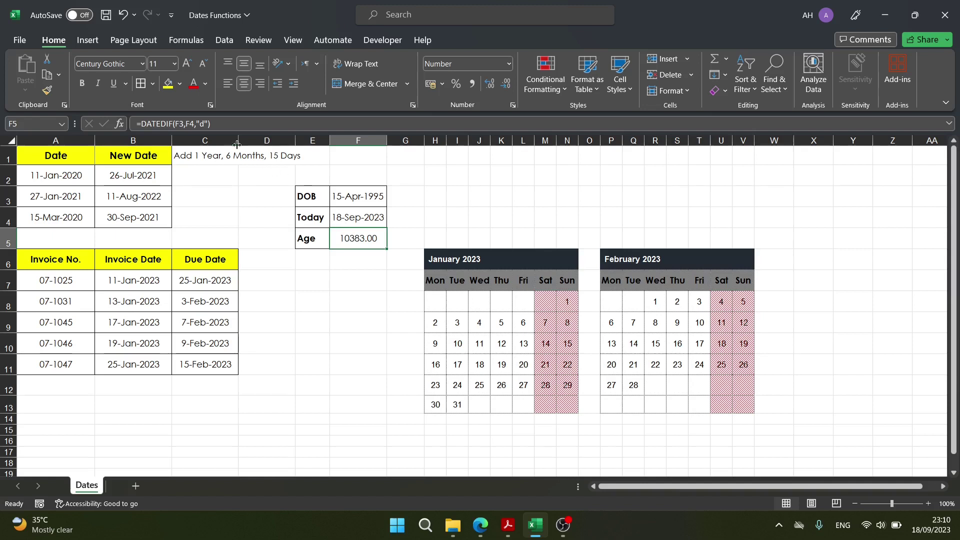
# Step: Change the DATEDIF unit in F5 back to "y" and join the text "Years" to the formula with &
pyautogui.moveTo(204, 124); pyautogui.dragTo(200, 124)
pyautogui.write('y')
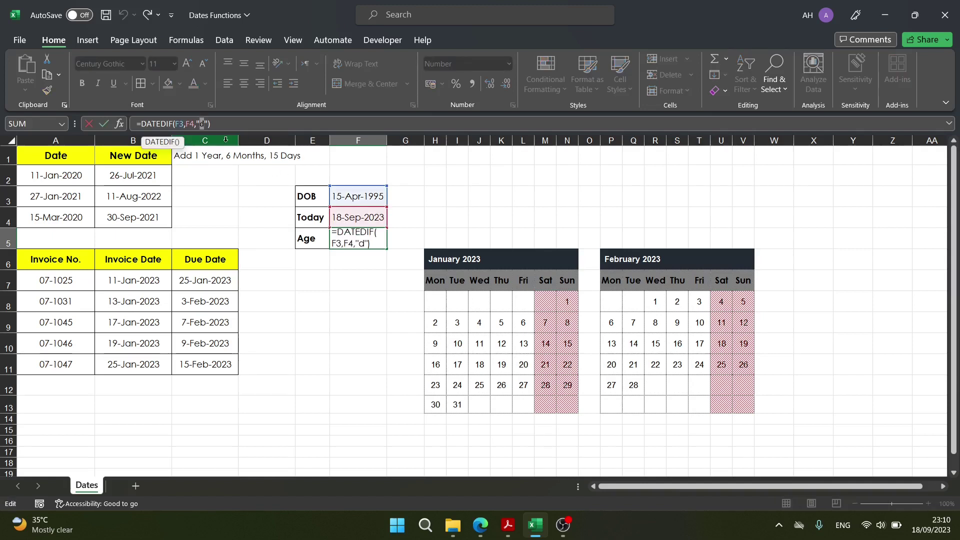
pyautogui.click(236, 125)
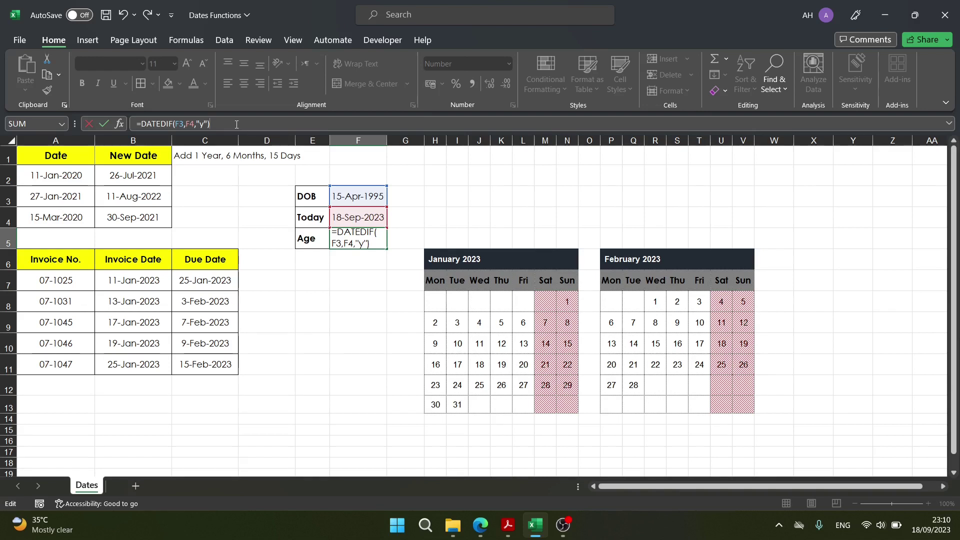
pyautogui.write('&"Years')
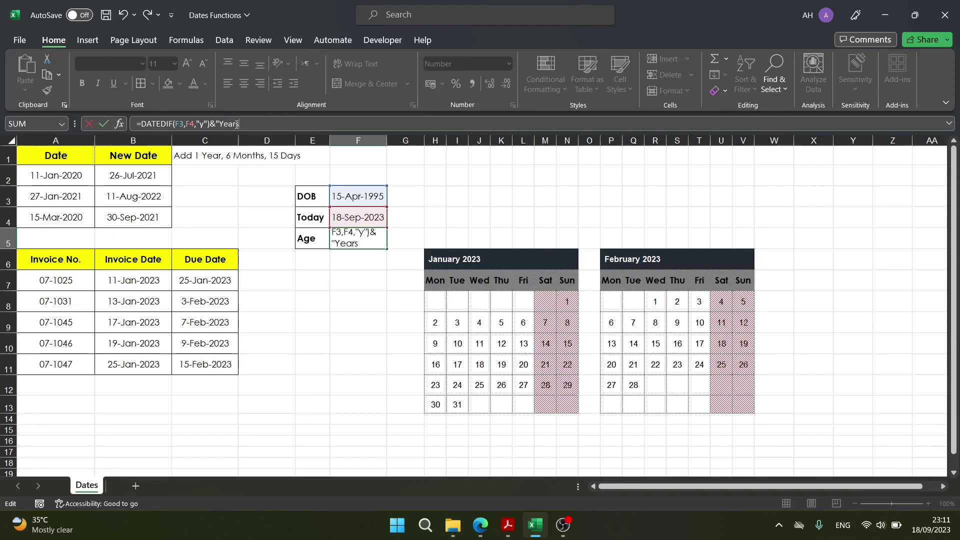
# Step: Append a second DATEDIF from F3 to F4 with the unit "ym" to the F5 formula, joined with &
pyautogui.write('"&dated')
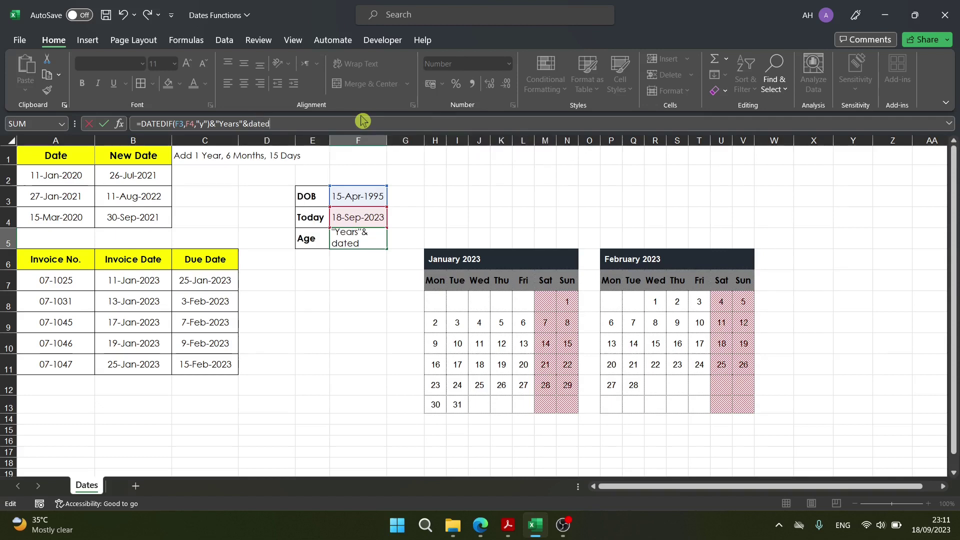
pyautogui.write('if(')
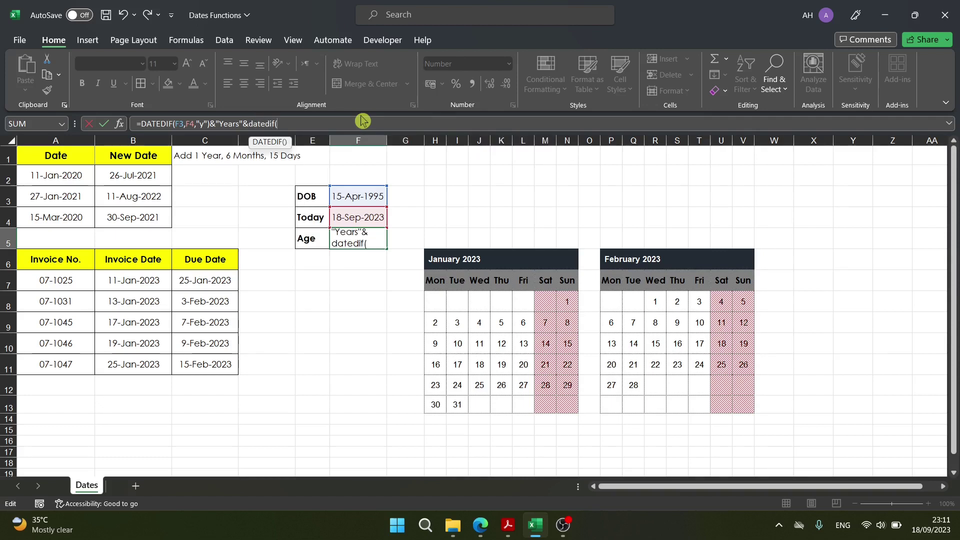
pyautogui.click(364, 196)
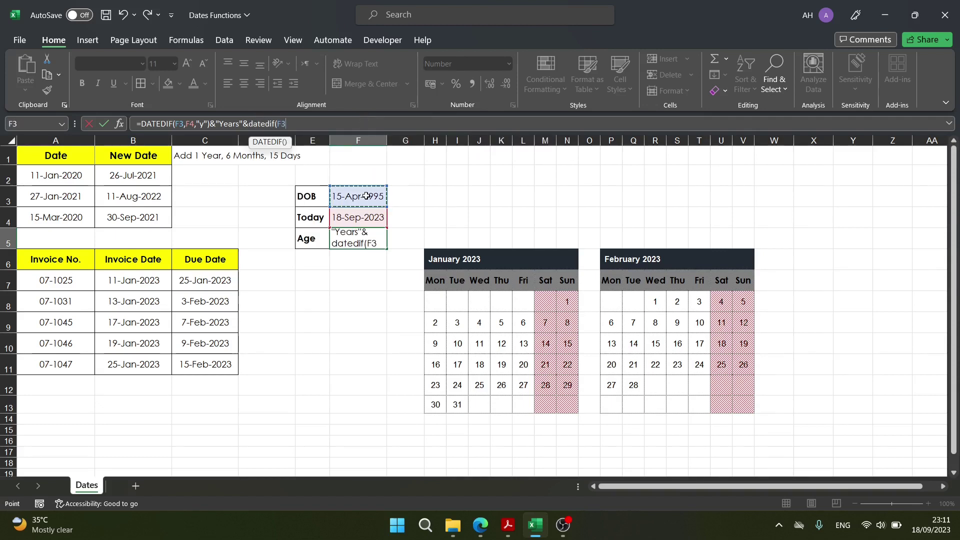
pyautogui.write(',')
pyautogui.click(359, 216)
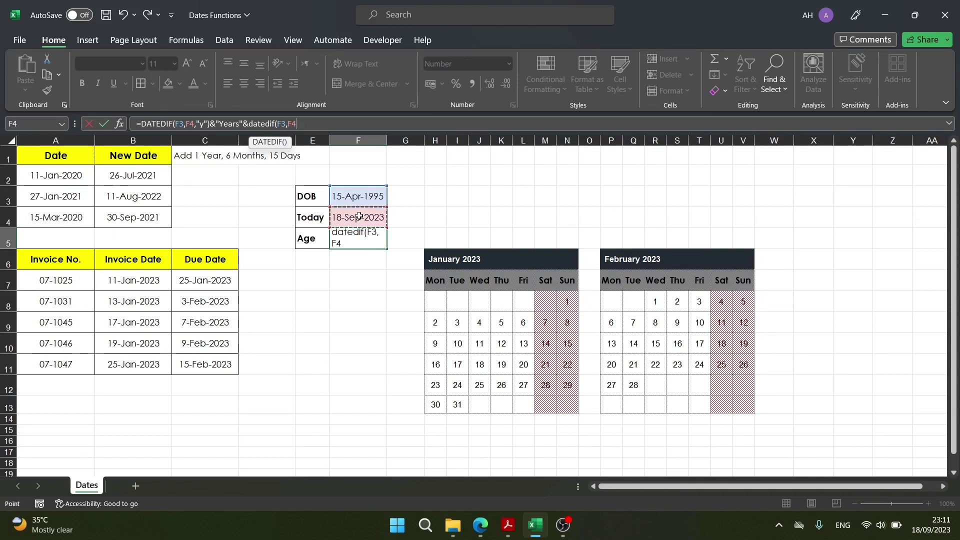
pyautogui.write(',')
pyautogui.write('"ym')
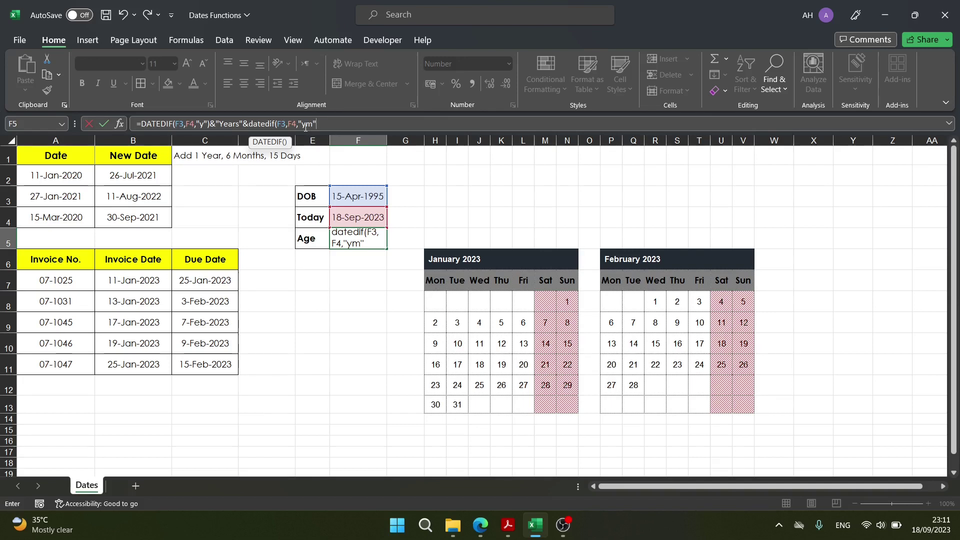
pyautogui.write('")')
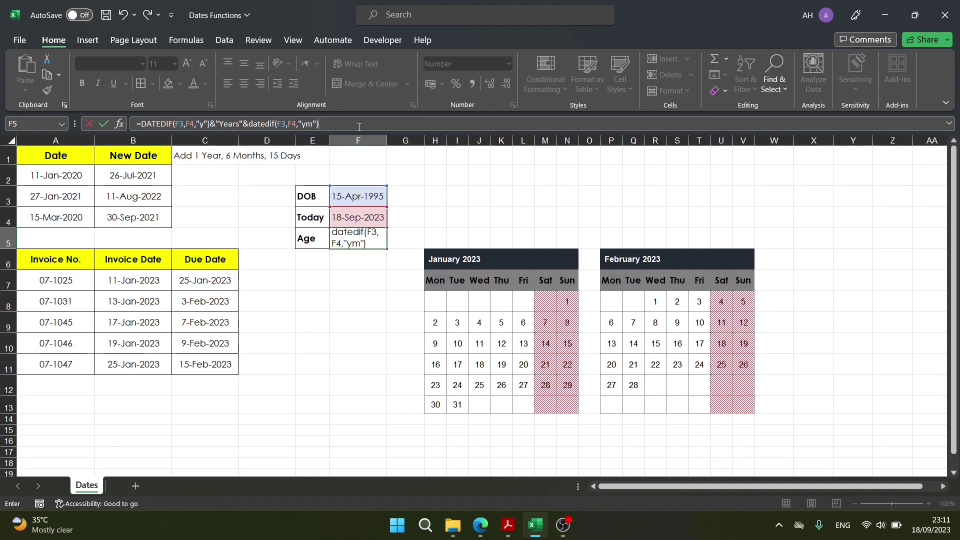
# Step: Join the quoted text "Months" to the end of the F5 formula with &
pyautogui.write('&Months')
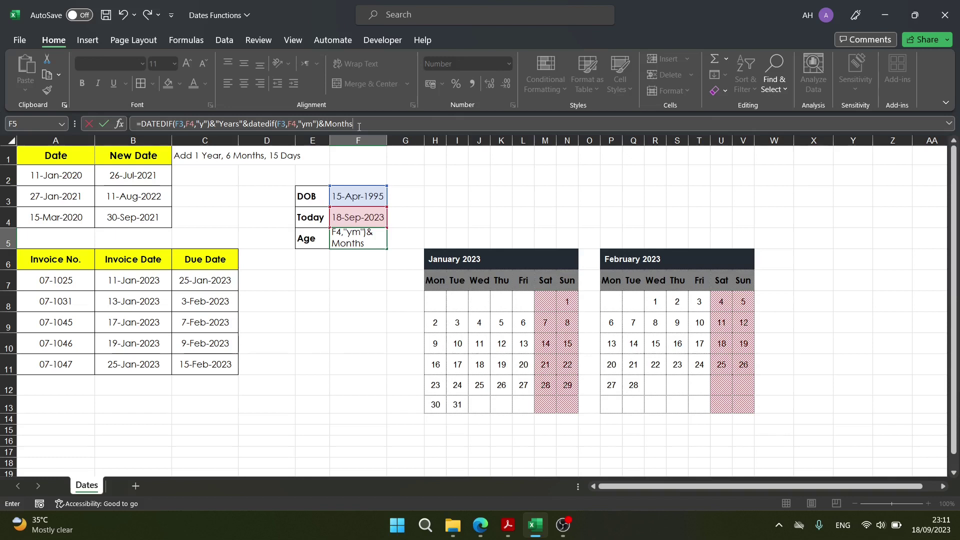
pyautogui.press('BackSpace')
pyautogui.click(323, 124)
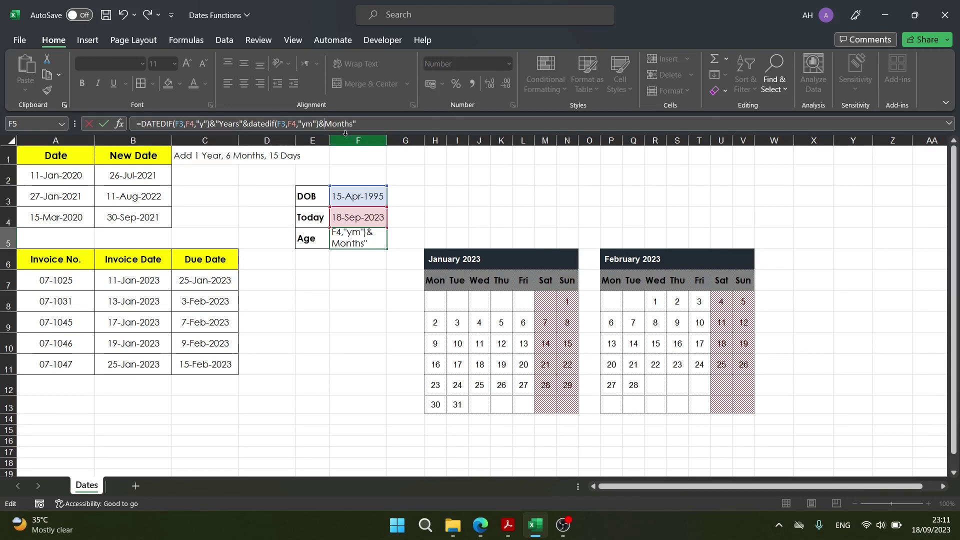
pyautogui.write('"')
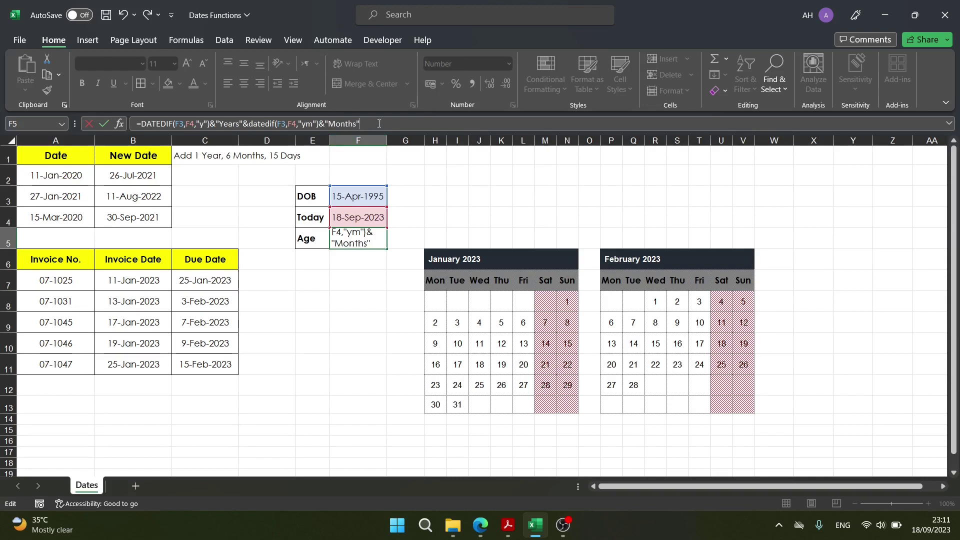
# Step: Append a third DATEDIF from F3 to F4 with the unit "md" to the F5 formula, joined with &
pyautogui.write('&date')
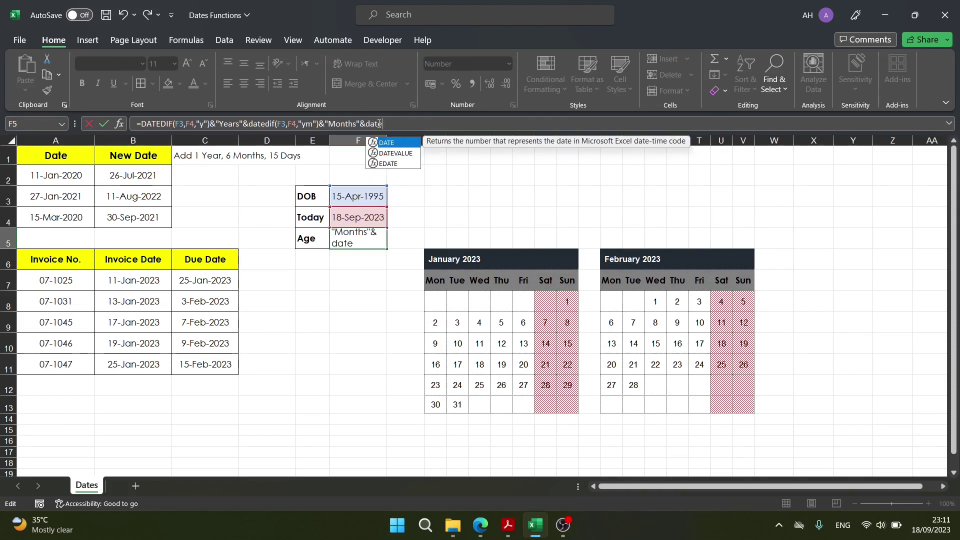
pyautogui.write('d')
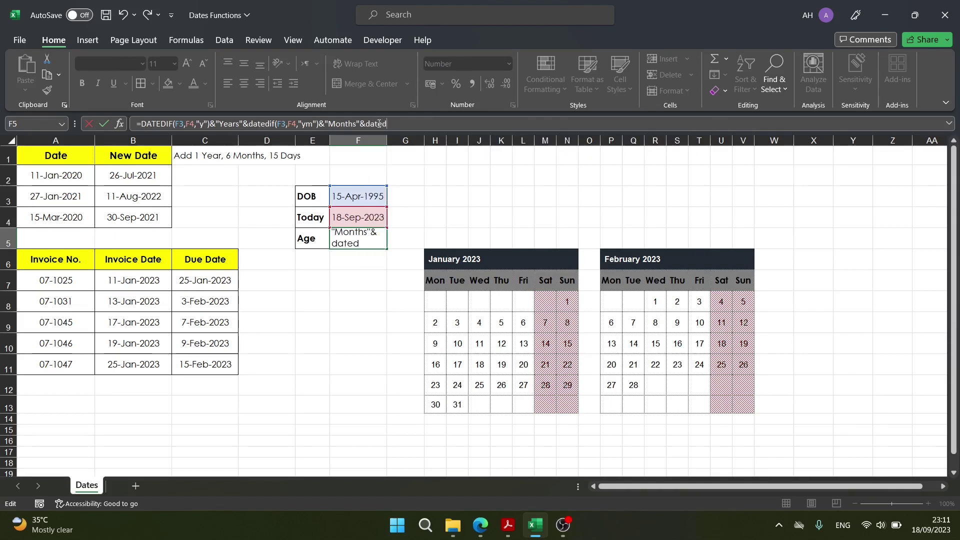
pyautogui.write('if(')
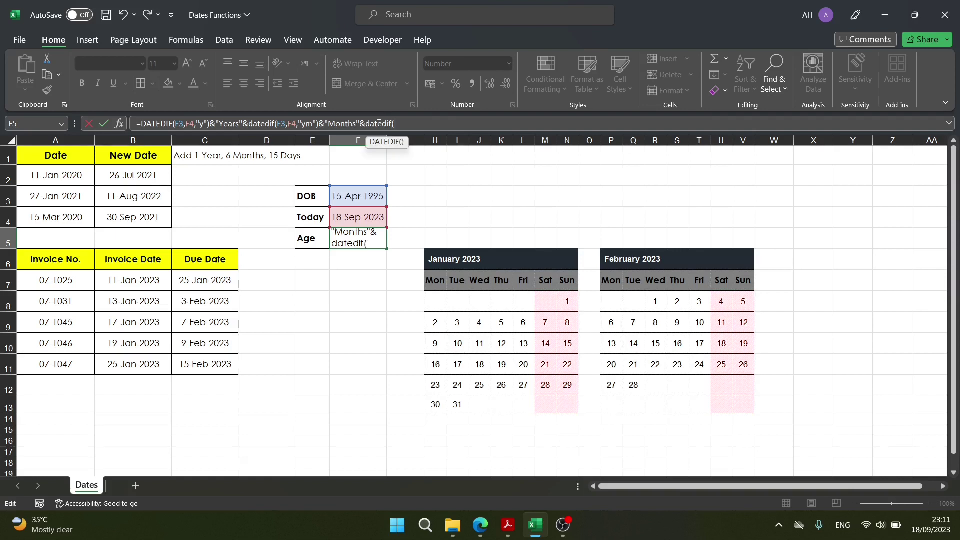
pyautogui.click(378, 196)
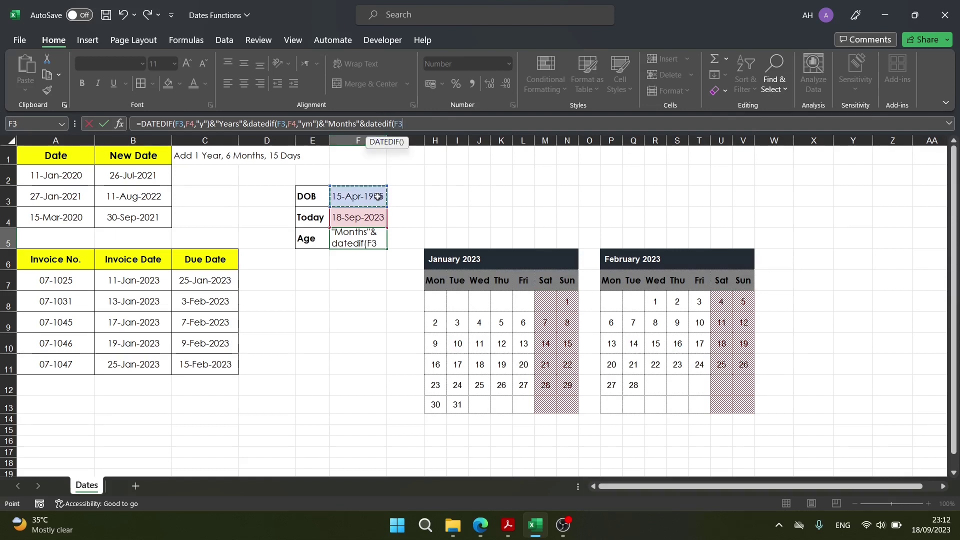
pyautogui.write(',')
pyautogui.click(365, 215)
pyautogui.write(',')
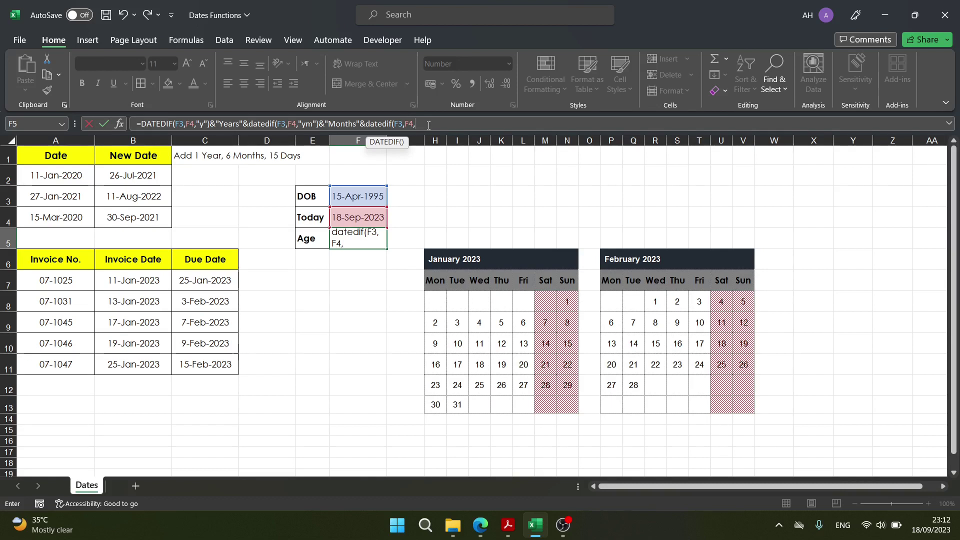
pyautogui.write('""')
pyautogui.press('BackSpace')
pyautogui.write('m')
pyautogui.press('BackSpace')
pyautogui.write(')')
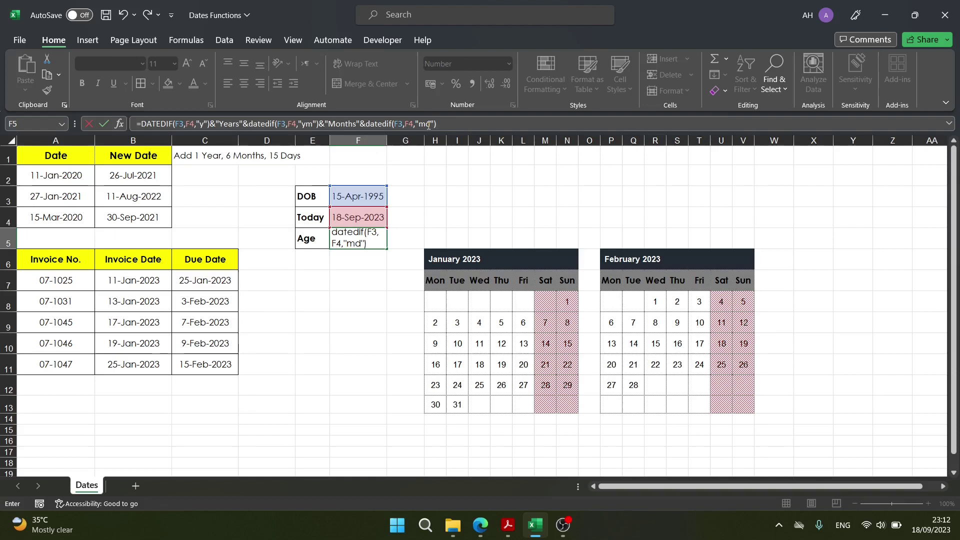
# Step: Complete the F5 formula by joining the quoted text "Days" with &, and autofit column F to its contents
pyautogui.write('&Days')
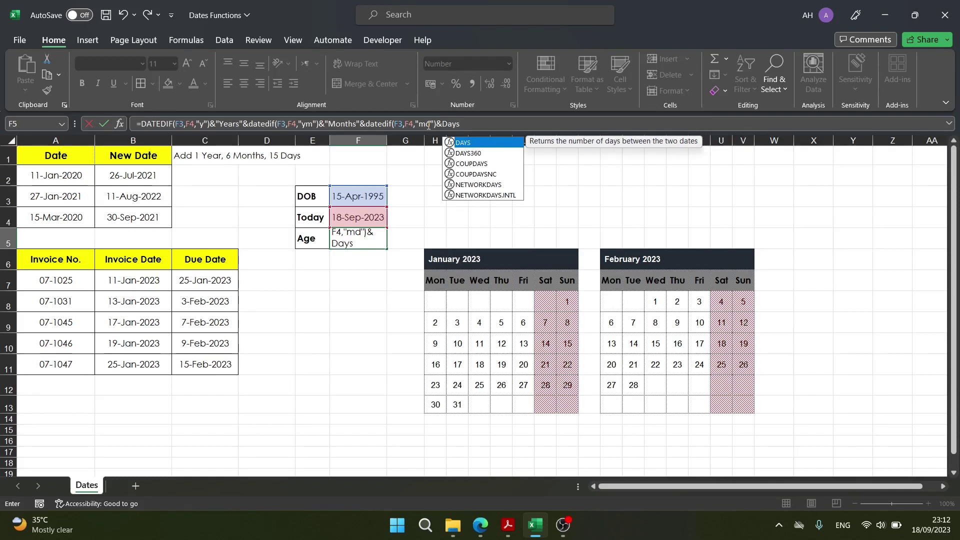
pyautogui.press('Escape')
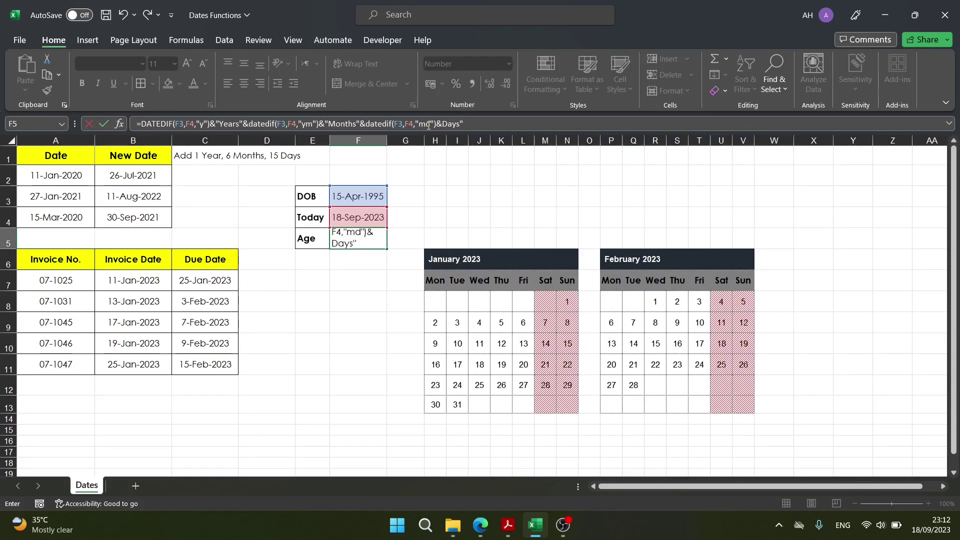
pyautogui.click(443, 123)
pyautogui.write('""')
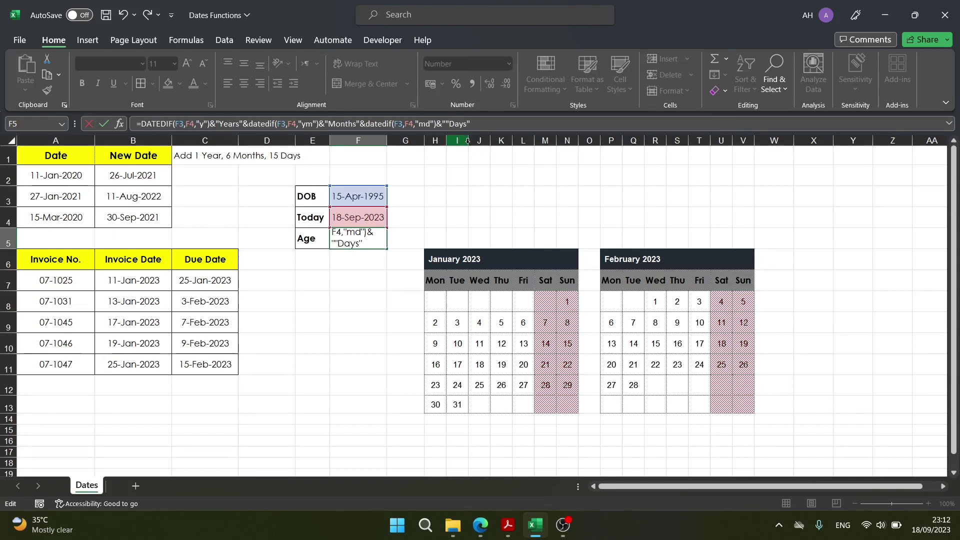
pyautogui.press('BackSpace')
pyautogui.press('Return')
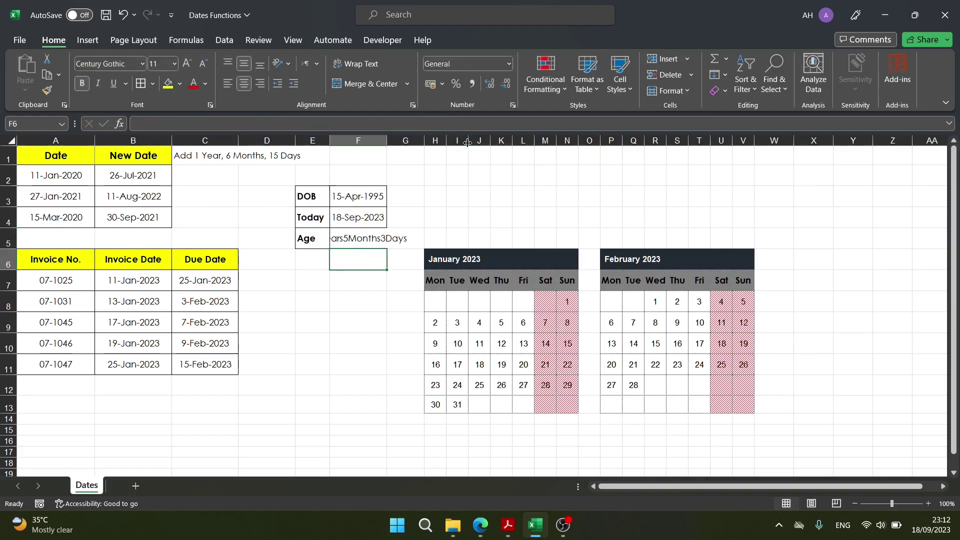
pyautogui.doubleClick(387, 141)
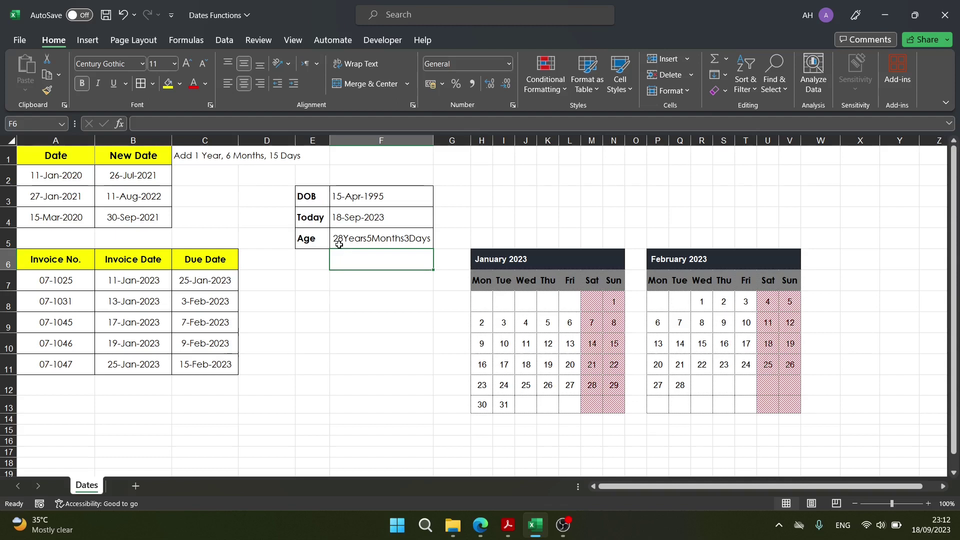
# Step: Add a hyphen and space after "Years" and after "Months" in the F5 formula texts, and widen column F to fit
pyautogui.click(382, 242)
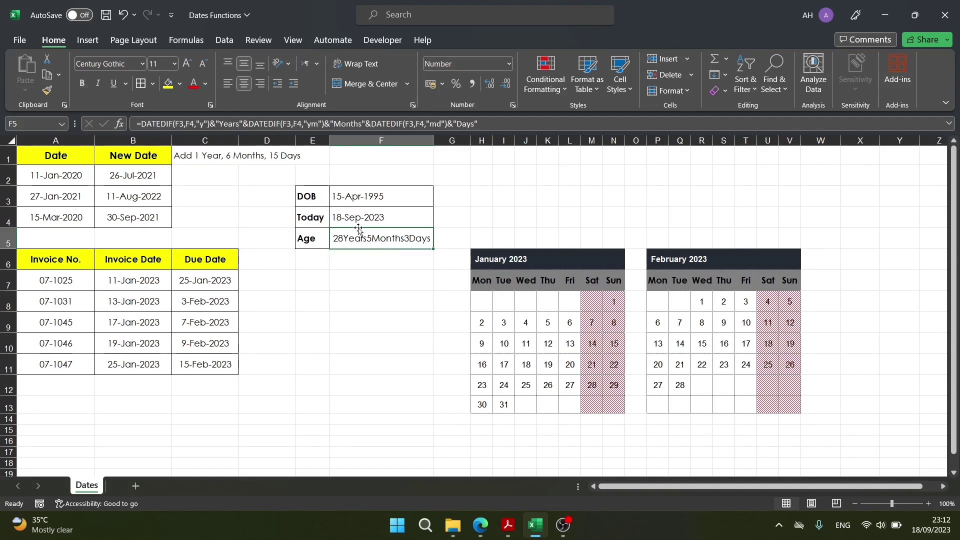
pyautogui.press('F2')
pyautogui.click(241, 124)
pyautogui.write('-')
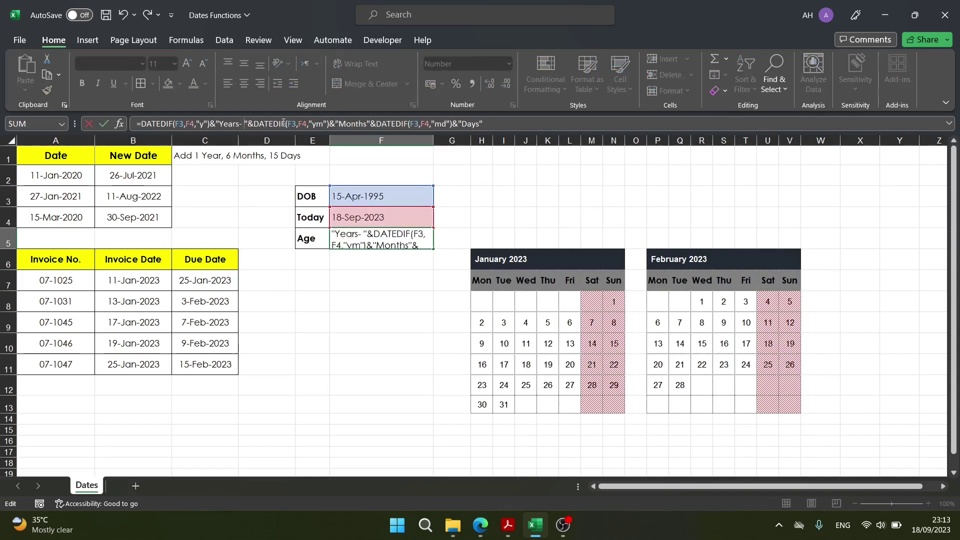
pyautogui.click(365, 123)
pyautogui.write('-')
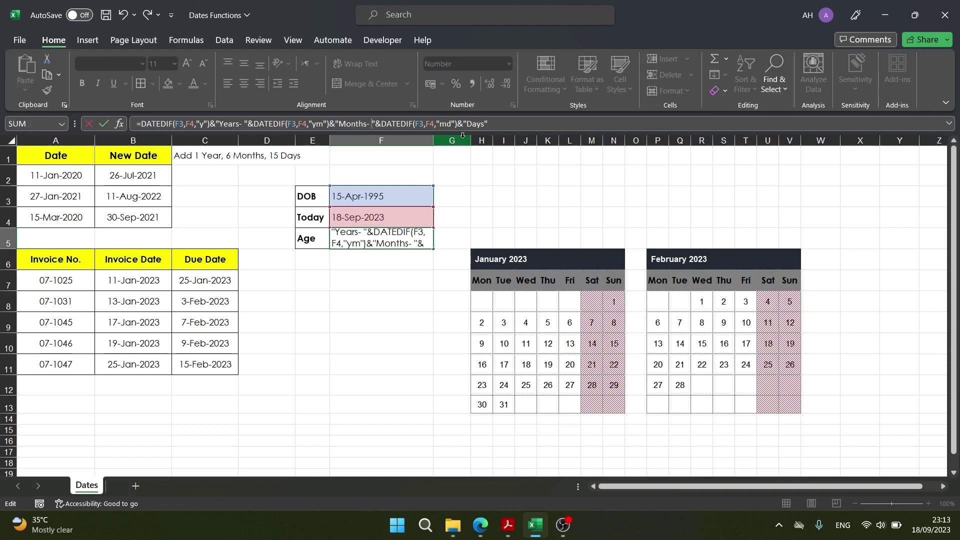
pyautogui.press('Return')
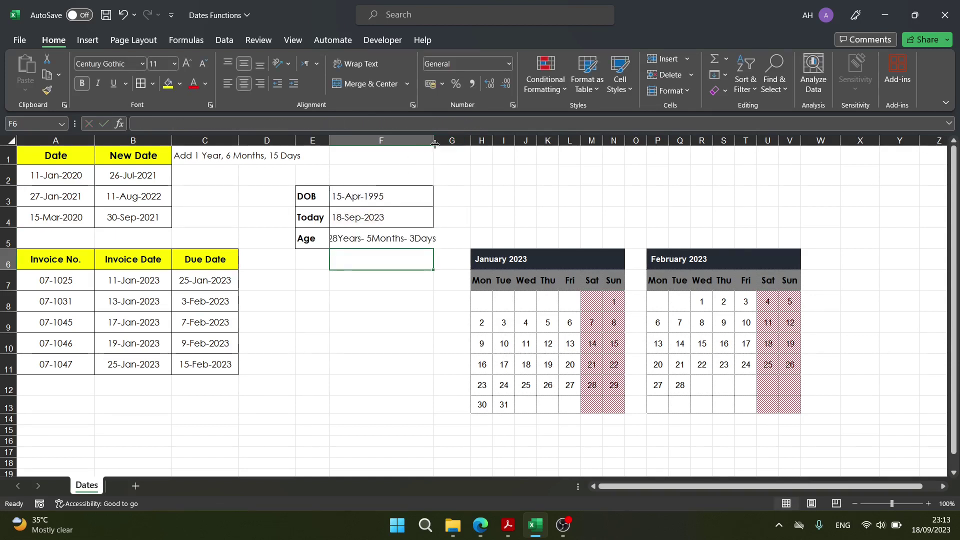
pyautogui.moveTo(436, 144); pyautogui.dragTo(440, 144)
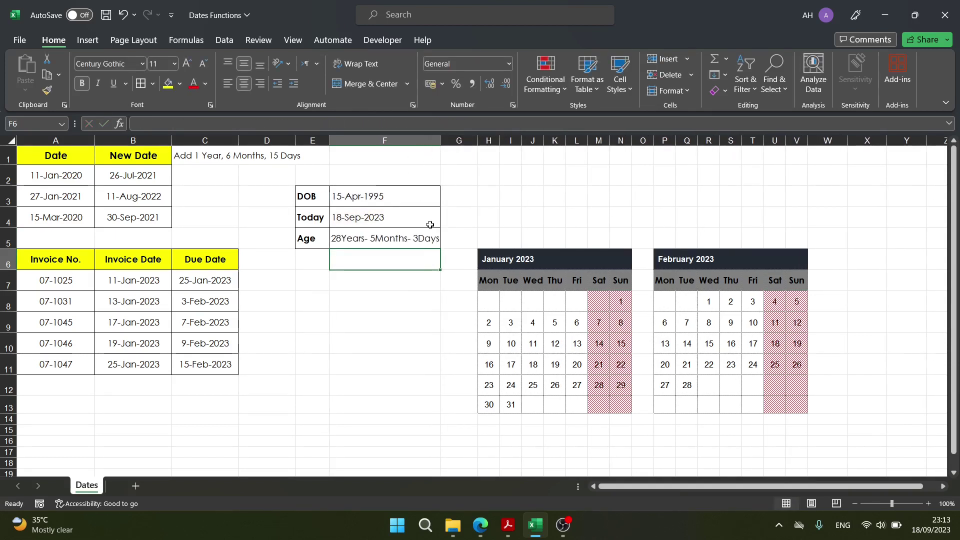